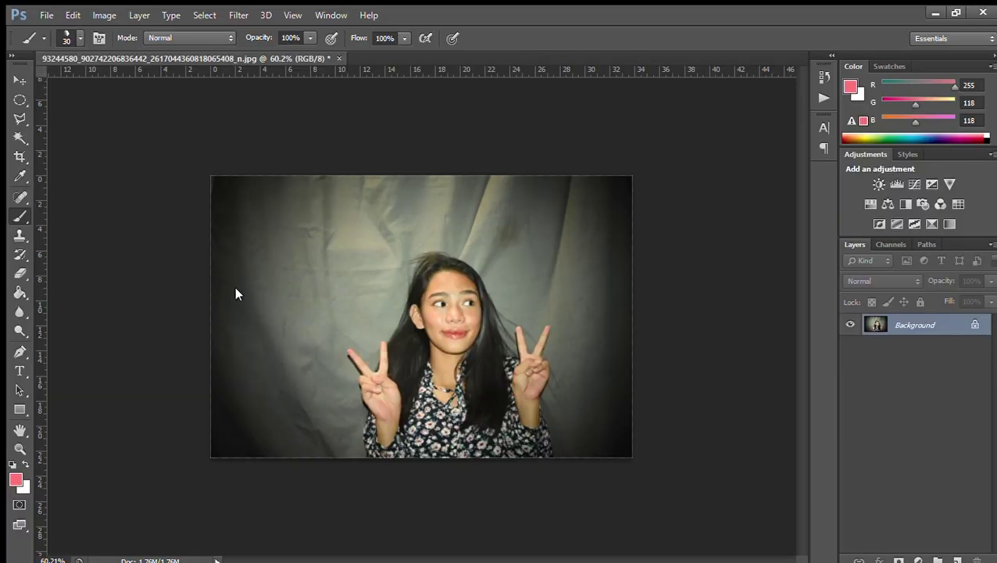
Step: Fill the new Layer 1 beneath the photo with light pink, then select Layer 0
scroll(213, 219, "up", 1)
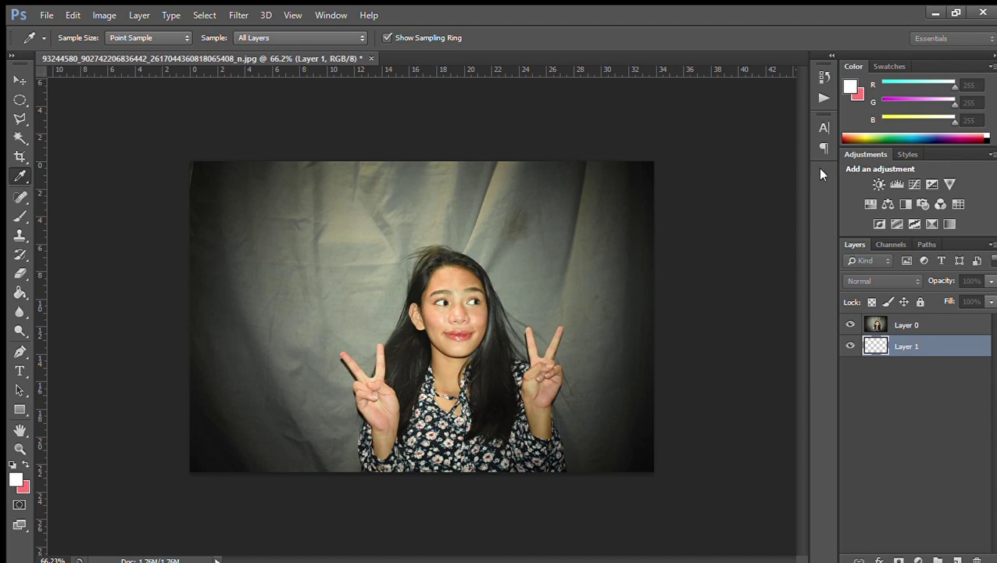
left_click(851, 324)
left_click(875, 327)
Step: Add guides and create a new empty layer named 'line' above the photo
key("v")
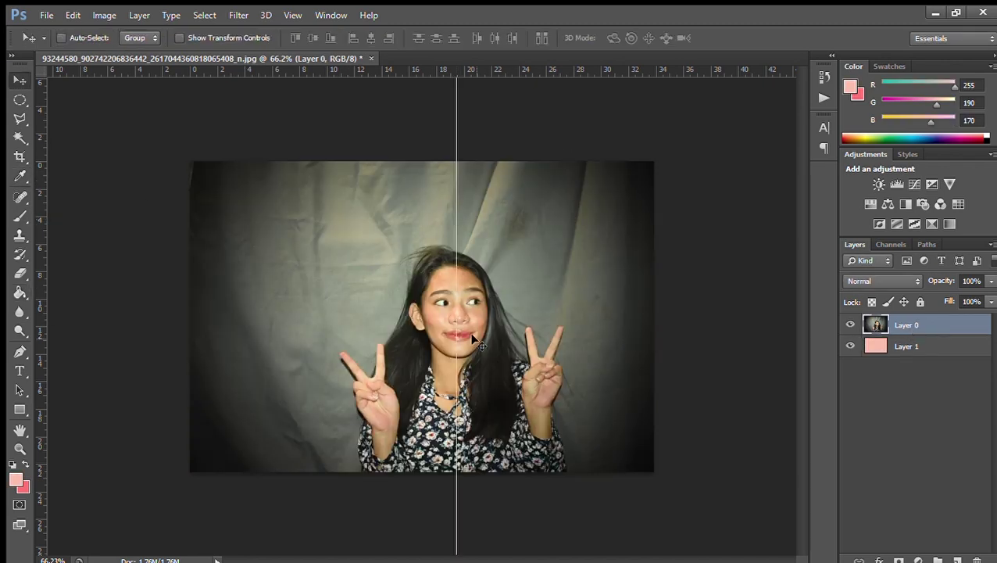
scroll(473, 337, "up", 1)
scroll(327, 315, "up", 3)
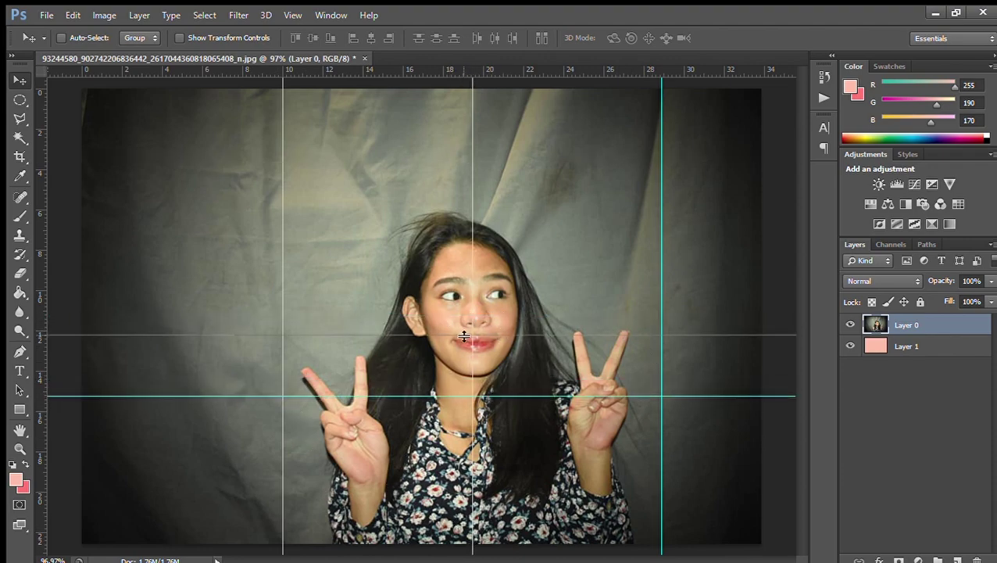
scroll(478, 332, "down", 1)
key("p")
key("ctrl+shift+alt+n")
double_click(909, 325)
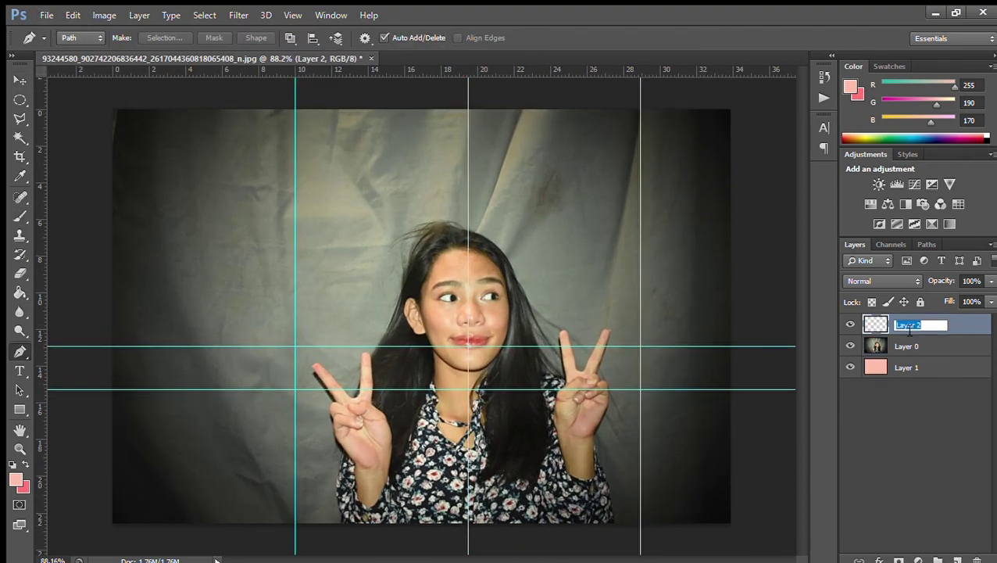
type("line")
Step: Close the diamond path and stroke it in white on the line layer
left_click(466, 522)
key("b")
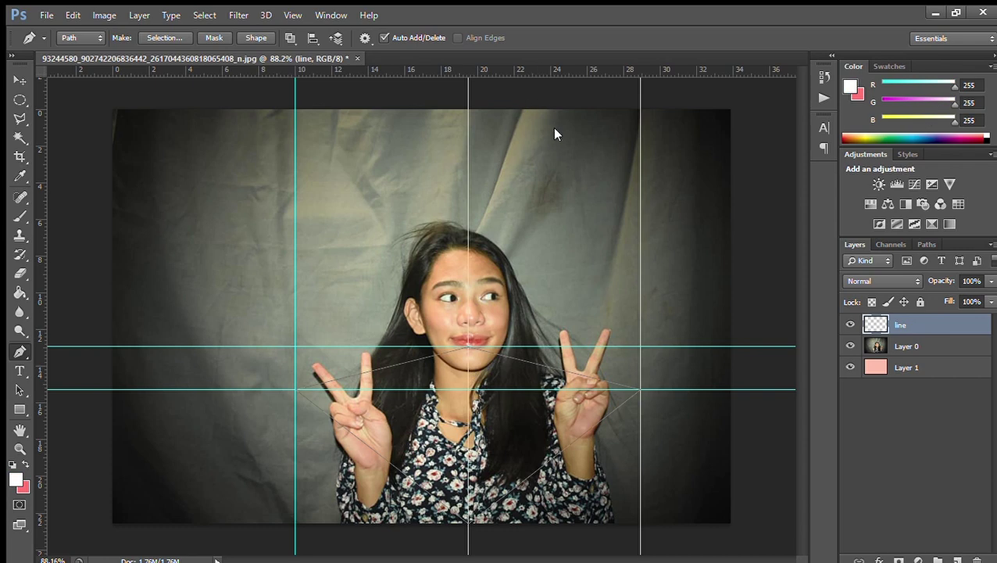
key("Return")
key("v")
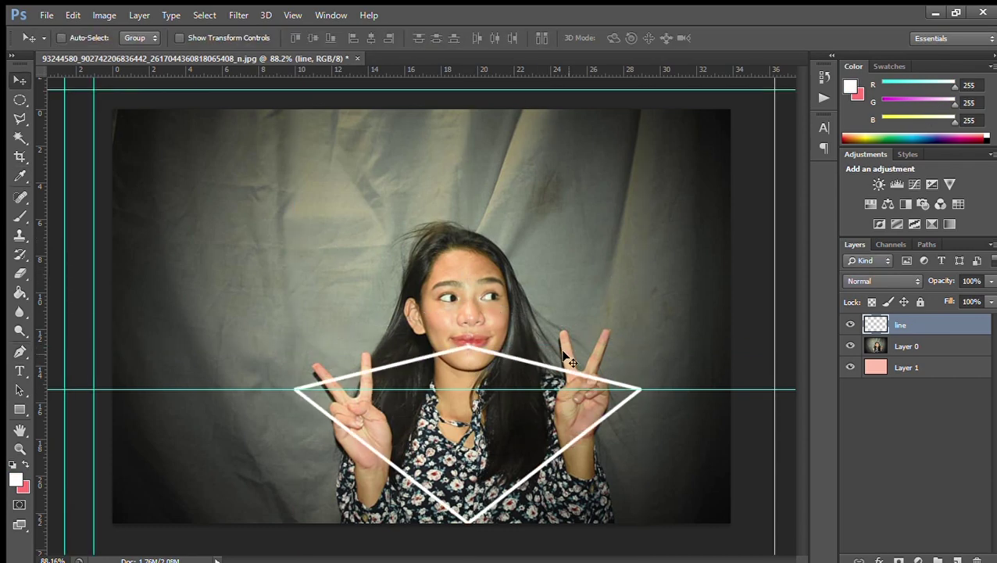
key("ctrl+0")
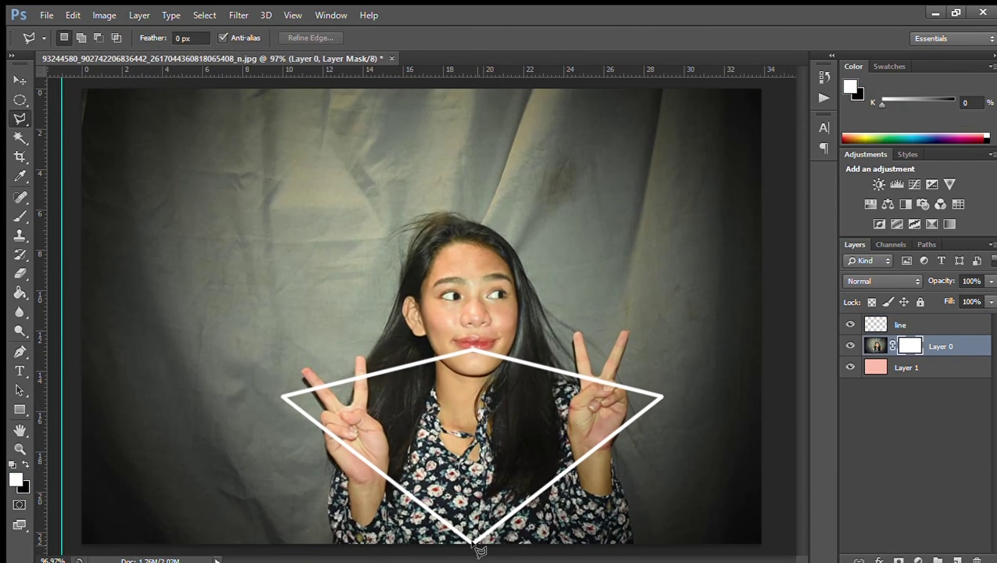
Step: Invert the selection and paint black on Layer 0's mask to hide the bottom and right backdrop
key("ctrl+shift+i")
key("b")
key("x")
mouse_move(208, 463)
left_mouse_down()
mouse_move(668, 392)
mouse_move(389, 170)
mouse_move(289, 200)
mouse_move(315, 412)
mouse_move(229, 291)
mouse_move(661, 194)
mouse_move(672, 407)
left_mouse_up()
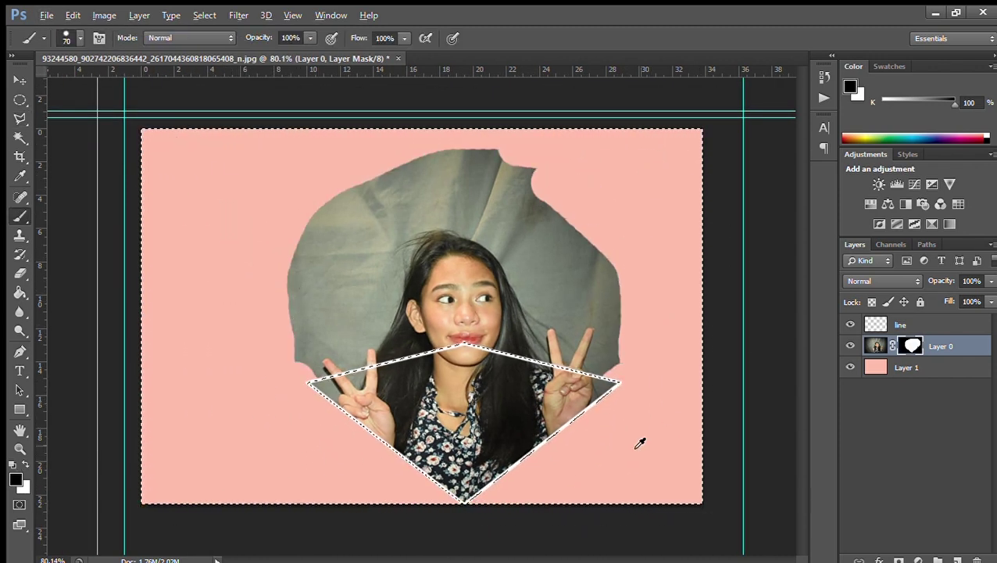
key("ctrl+plus")
key("ctrl+plus")
Step: Deselect and draw an elliptical marquee circle around the girl's head
key("ctrl+minus")
key("ctrl+d")
key("ctrl+0")
key("m")
left_click_drag(316, 153, 553, 368)
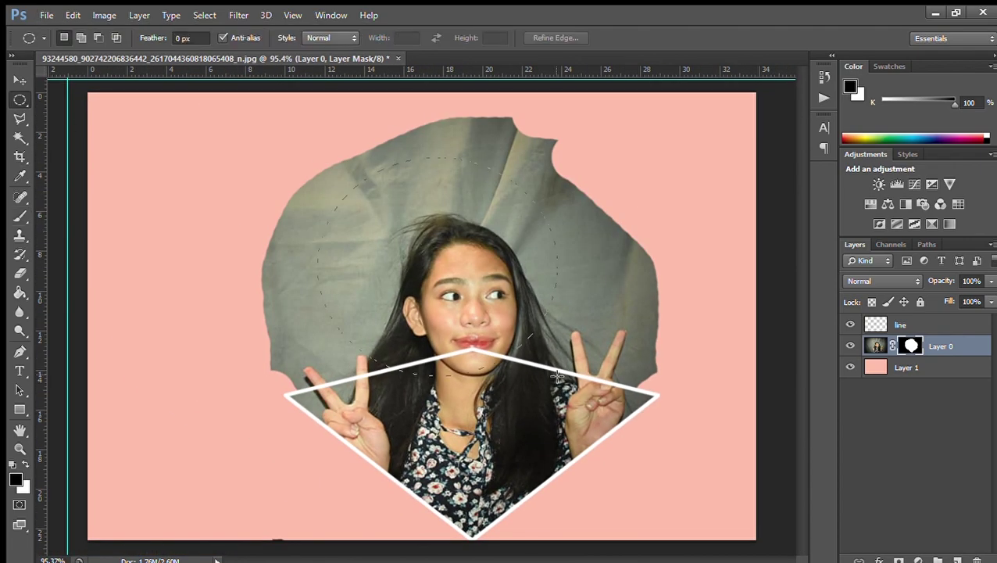
left_click(21, 216)
Step: Brush black on the mask to hide the grey backdrop outside the circle
mouse_move(594, 227)
left_mouse_down()
mouse_move(612, 271)
mouse_move(391, 133)
mouse_move(273, 359)
left_mouse_up()
scroll(601, 264, "up", 3)
scroll(368, 351, "up", 2)
key("bracketleft")
key("bracketleft")
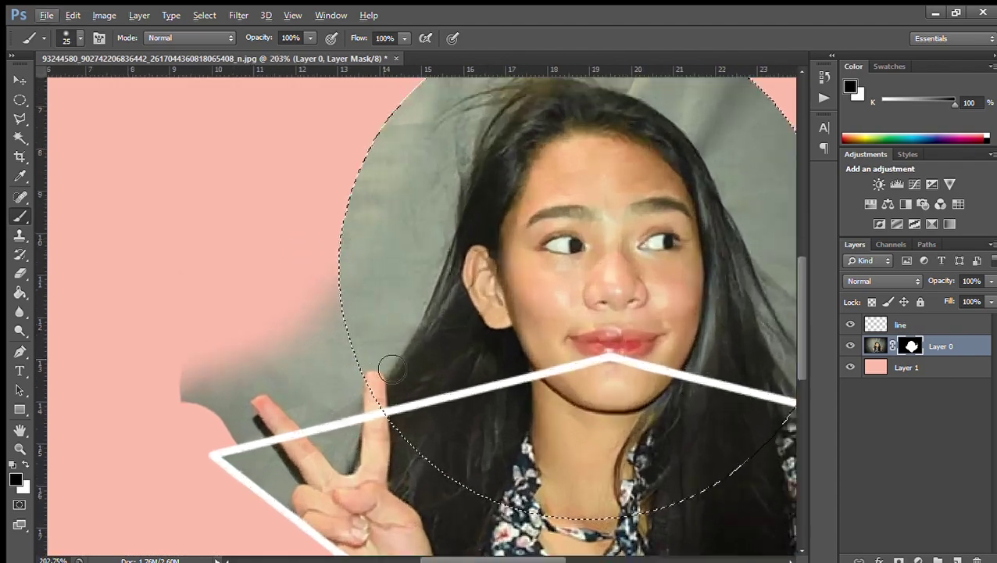
scroll(357, 399, "down", 2)
scroll(356, 398, "down", 1)
key("bracketright")
key("bracketright")
key("bracketright")
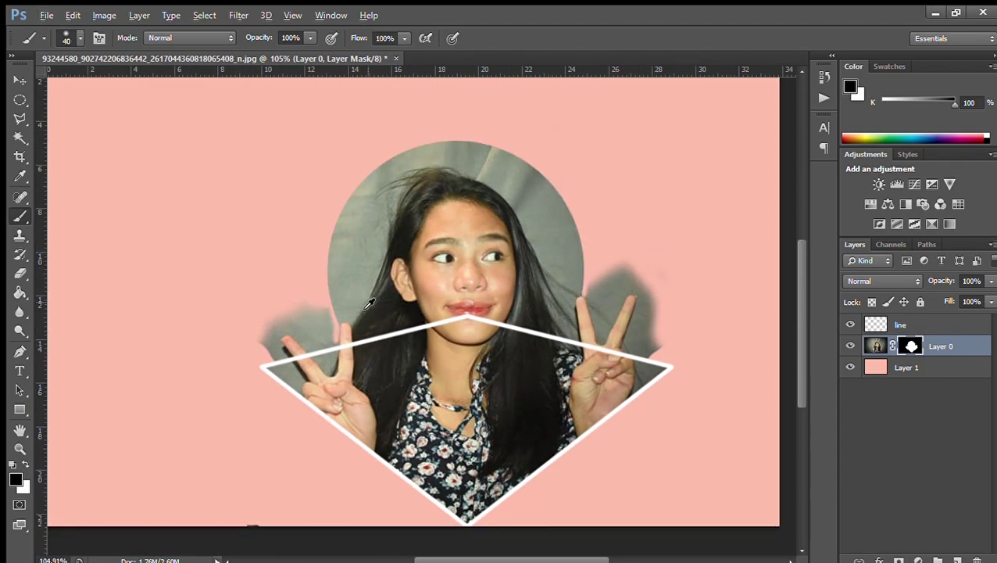
scroll(369, 303, "up", 1)
Step: Clean up the grey beside the left fingertip and fingers using the Polygonal Lasso and Brush
key("l")
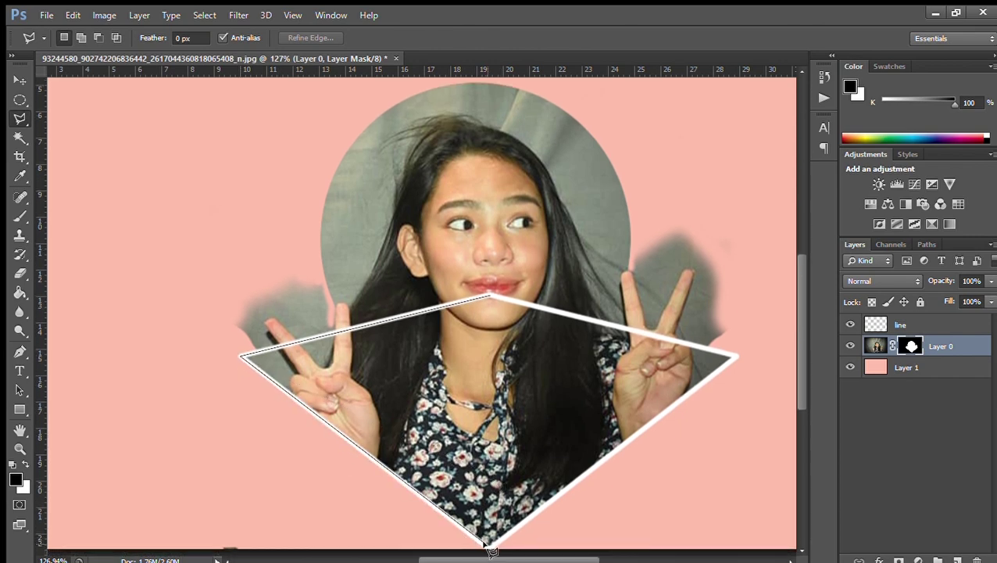
scroll(195, 297, "up", 4)
key("b")
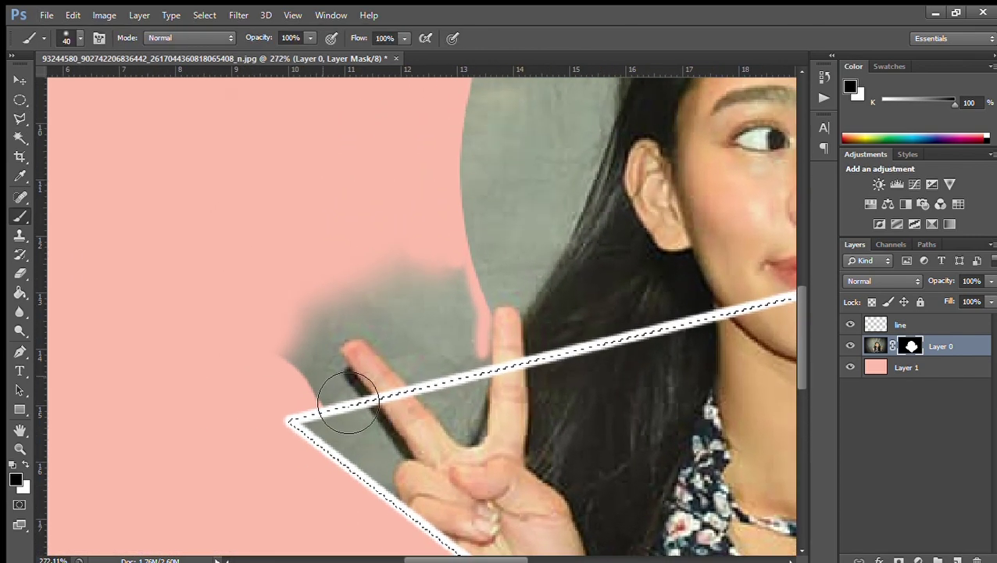
mouse_move(483, 328)
left_mouse_down()
mouse_move(461, 327)
mouse_move(421, 380)
left_mouse_up()
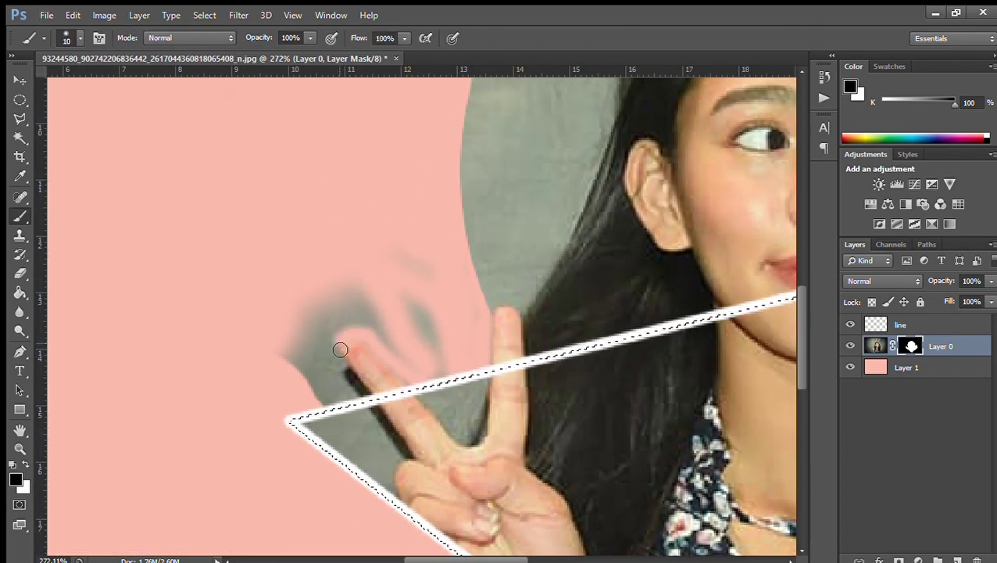
scroll(313, 347, "down", 3)
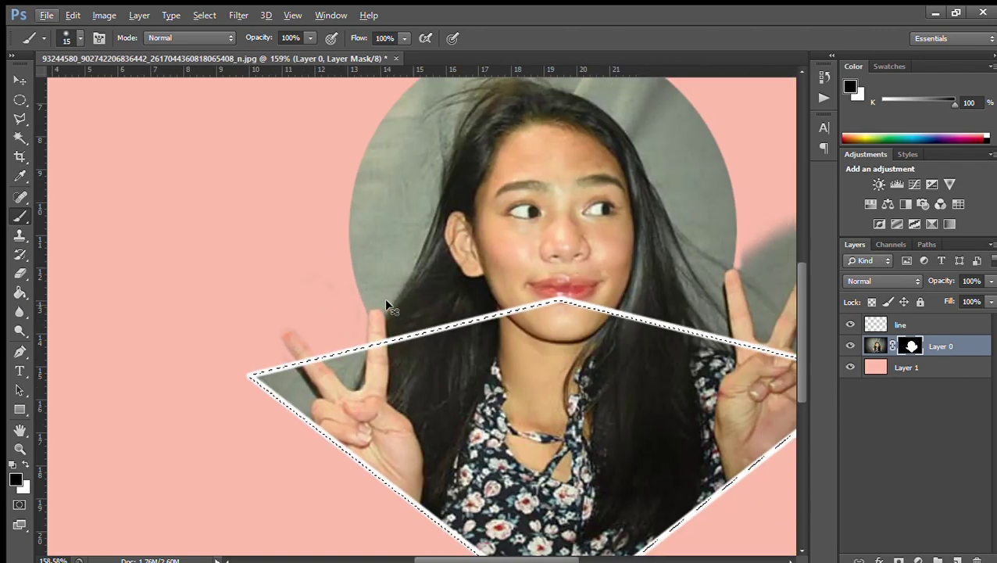
scroll(601, 379, "up", 3)
scroll(641, 263, "up", 1)
mouse_move(640, 263)
left_mouse_down()
mouse_move(671, 420)
mouse_move(697, 296)
left_mouse_up()
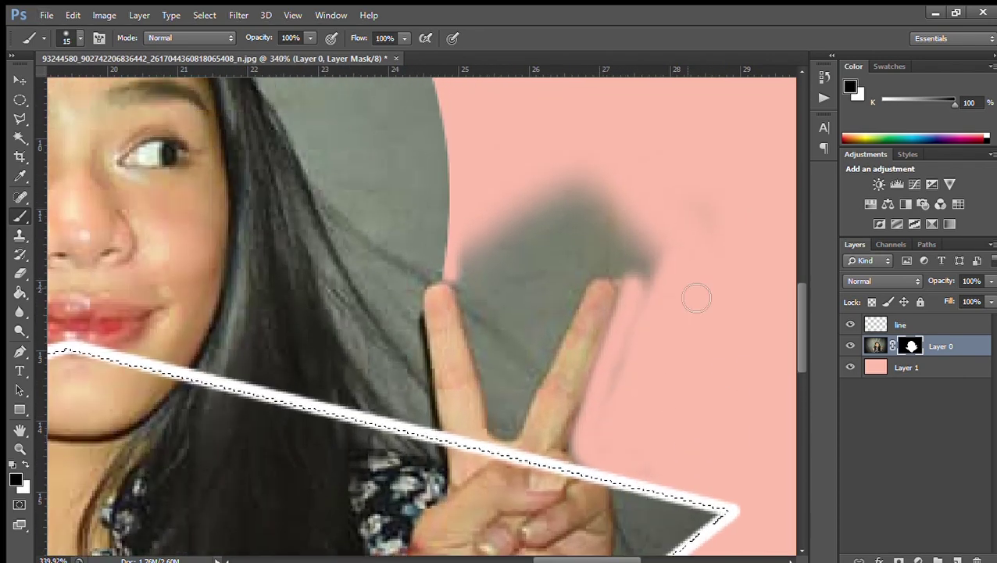
Step: Mask the remaining grey between and around the right hand's fingers
scroll(605, 297, "up", 1)
mouse_move(606, 296)
left_mouse_down()
mouse_move(451, 534)
mouse_move(570, 272)
left_mouse_up()
scroll(674, 236, "down", 1)
mouse_move(675, 236)
left_mouse_down()
mouse_move(498, 260)
mouse_move(519, 394)
left_mouse_up()
scroll(519, 394, "up", 2)
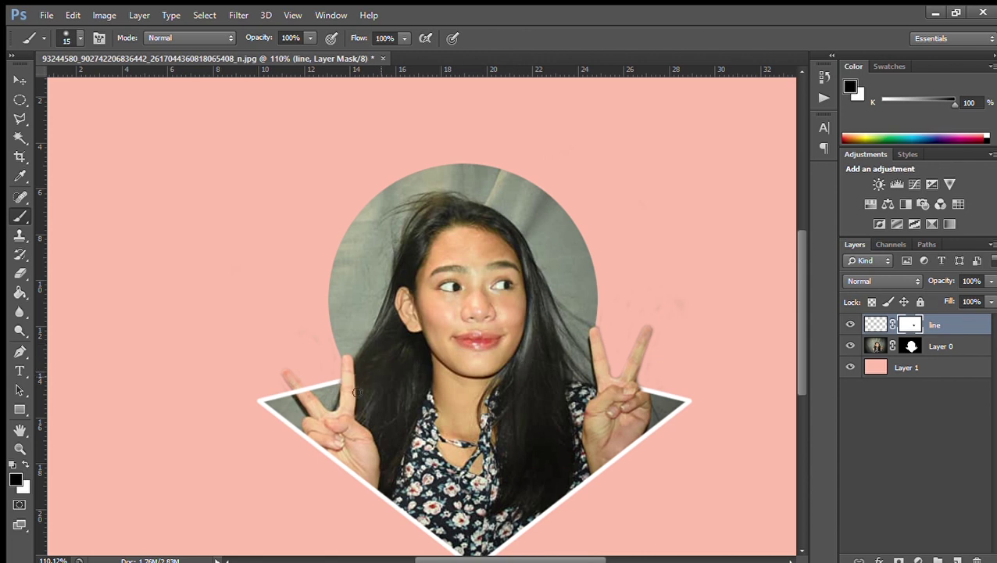
scroll(302, 388, "up", 2)
scroll(289, 394, "down", 2)
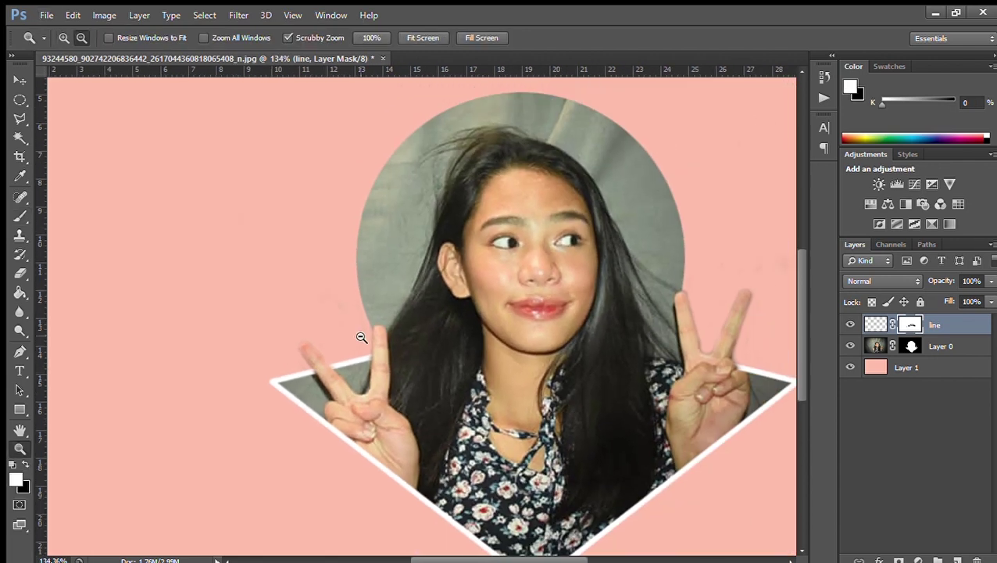
scroll(359, 339, "down", 1)
left_click(912, 346)
Step: Shrink the portrait and diamond outline layers together with Free Transform
key("x")
scroll(561, 423, "down", 1)
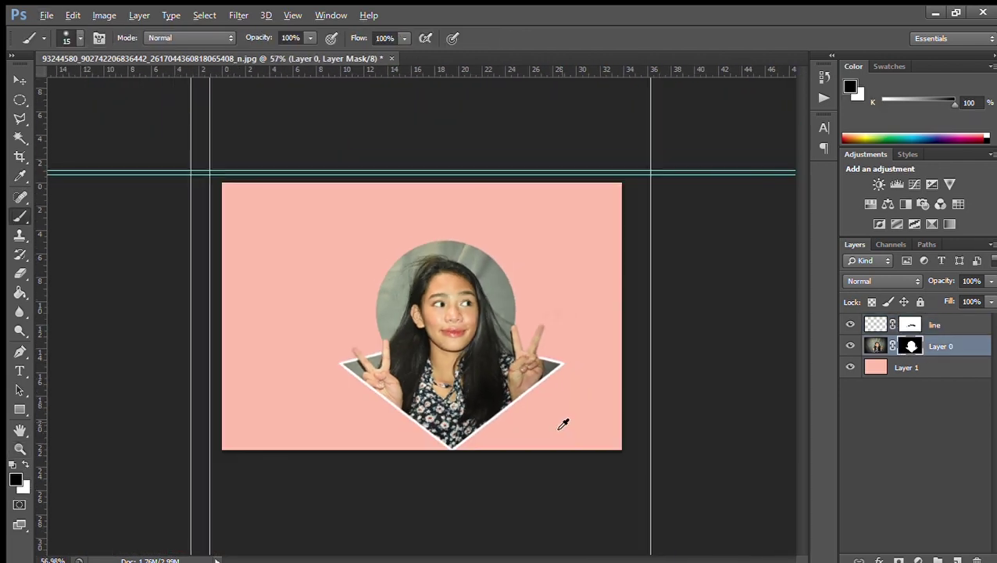
key("v")
key("alt+shift+bracketright")
key("ctrl+t")
left_click_drag(630, 191, 529, 249)
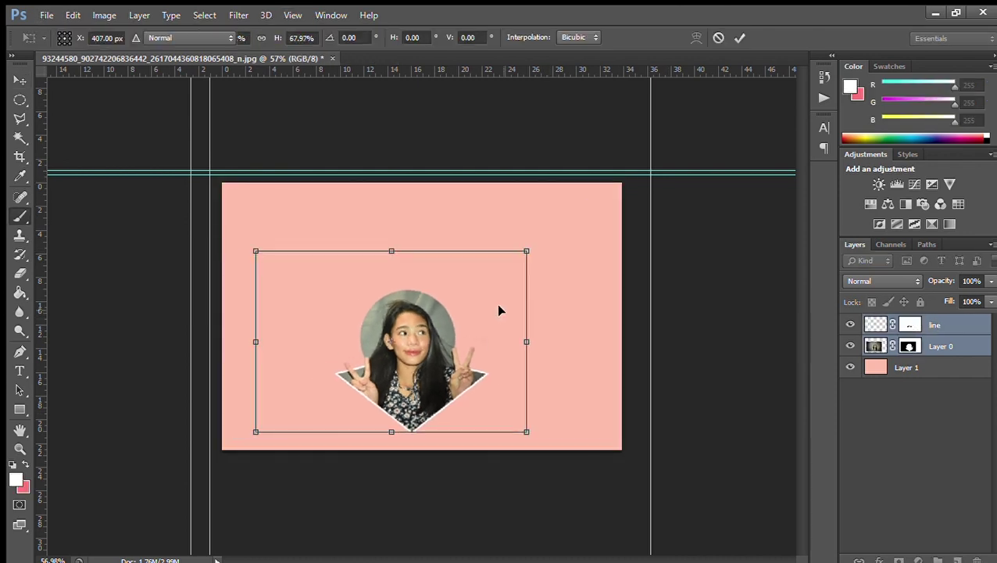
key("Return")
key("b")
scroll(501, 311, "up", 2)
scroll(501, 311, "down", 2)
left_click(919, 344)
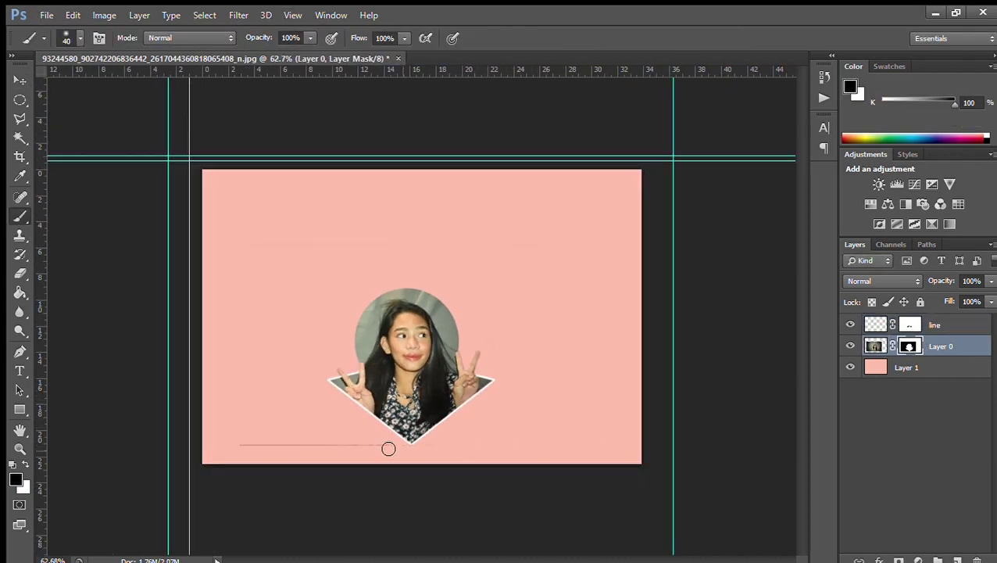
Step: Rotate the guitar diagonally behind the portrait and add a duplicate tilted about 15 degrees
key("v")
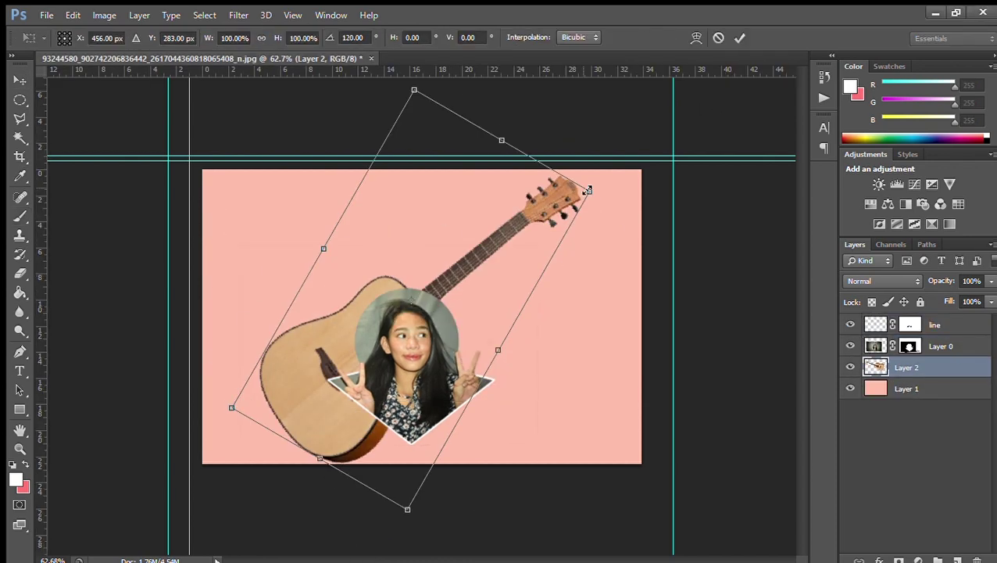
key("ctrl+t")
mouse_move(554, 255)
left_mouse_down()
mouse_move(574, 224)
mouse_move(534, 252)
left_mouse_up()
key("Return")
scroll(469, 313, "up", 2)
left_click_drag(492, 344, 454, 305)
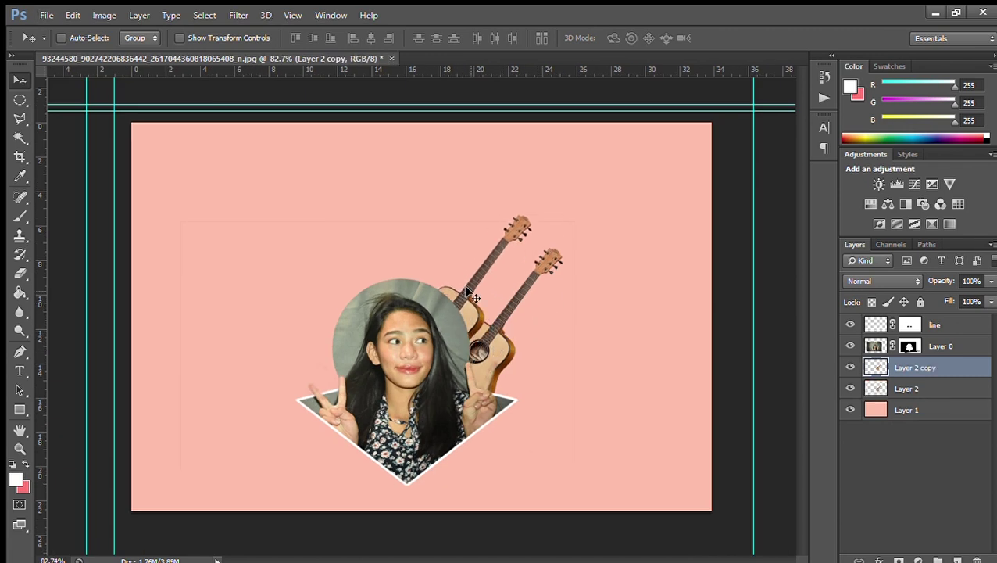
key("ctrl+t")
left_click_drag(547, 203, 532, 187)
key("Return")
Step: Duplicate both guitars, mirror them horizontally, and move them to the portrait's left
left_click(907, 388, "ctrl")
key("ctrl+j")
left_click_drag(453, 305, 342, 344)
left_click(953, 374)
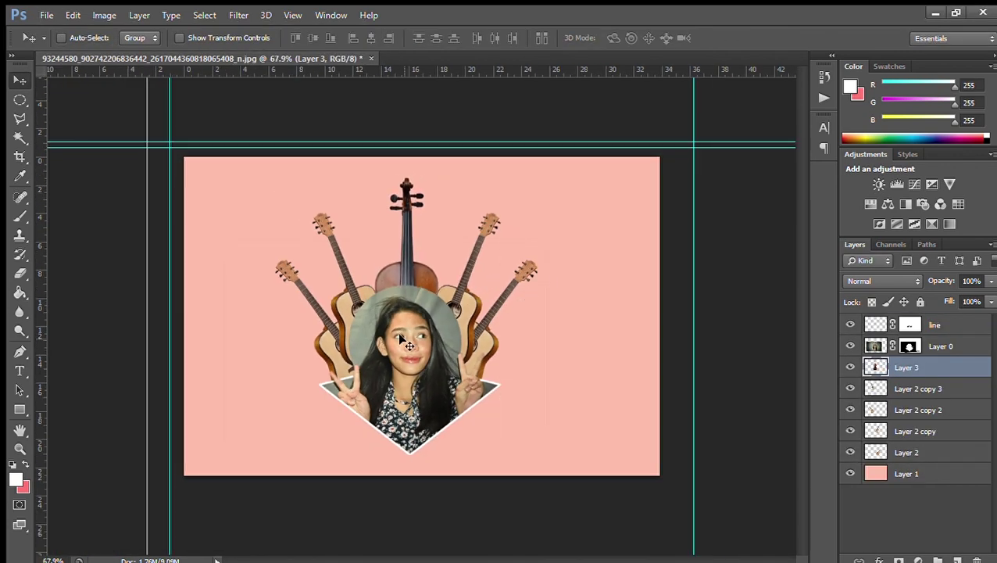
Step: Duplicate the original guitar layer and rotate the copy about 15 degrees and slightly further
left_click(906, 452)
key("ctrl+j")
key("ctrl+t")
mouse_move(596, 382)
left_mouse_down()
mouse_move(619, 313)
mouse_move(634, 304)
left_mouse_up()
key("Return")
key("ctrl+t")
mouse_move(531, 395)
left_mouse_down()
mouse_move(509, 385)
mouse_move(299, 410)
left_mouse_up()
key("Return")
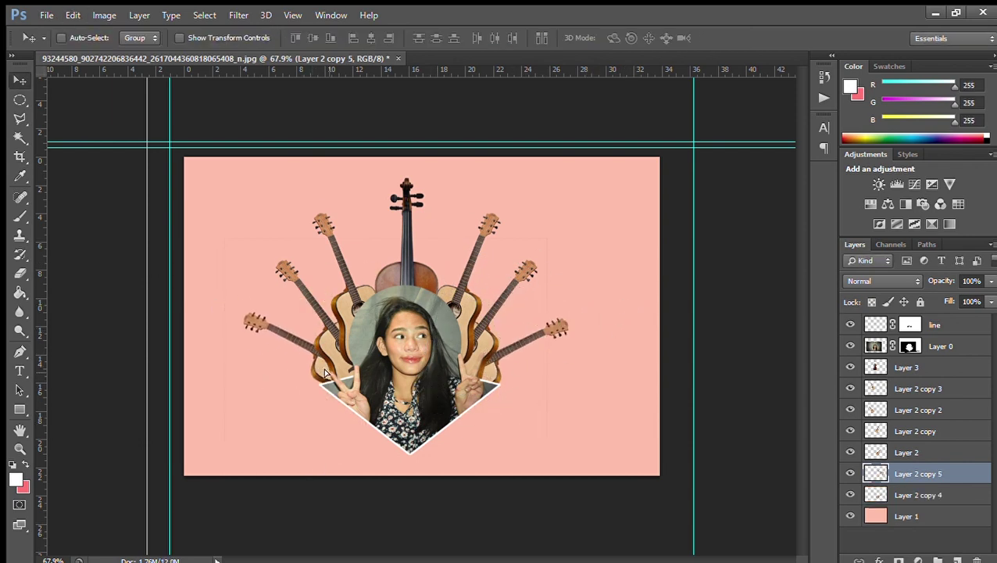
Step: Select all layers from line to Layer 2 copy 4 and scale the whole composition down
scroll(320, 374, "down", 2)
left_click(935, 494)
left_click(934, 325, "shift")
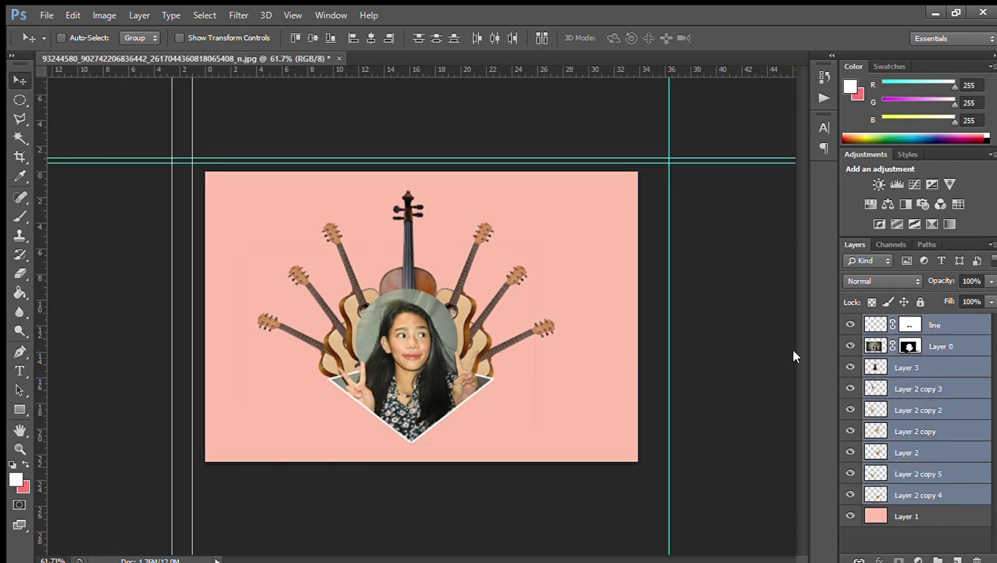
key("ctrl+t")
left_click_drag(557, 188, 523, 234)
key("Return")
scroll(523, 233, "down", 1)
left_click(910, 346)
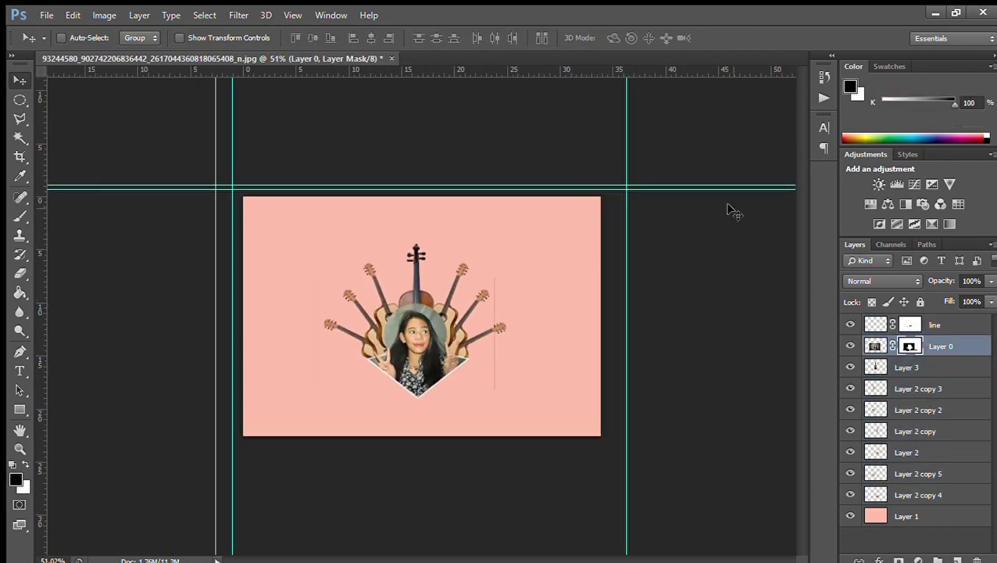
Step: Create a new layer named 'Line 2' above the line layer
key("b")
scroll(495, 275, "up", 2)
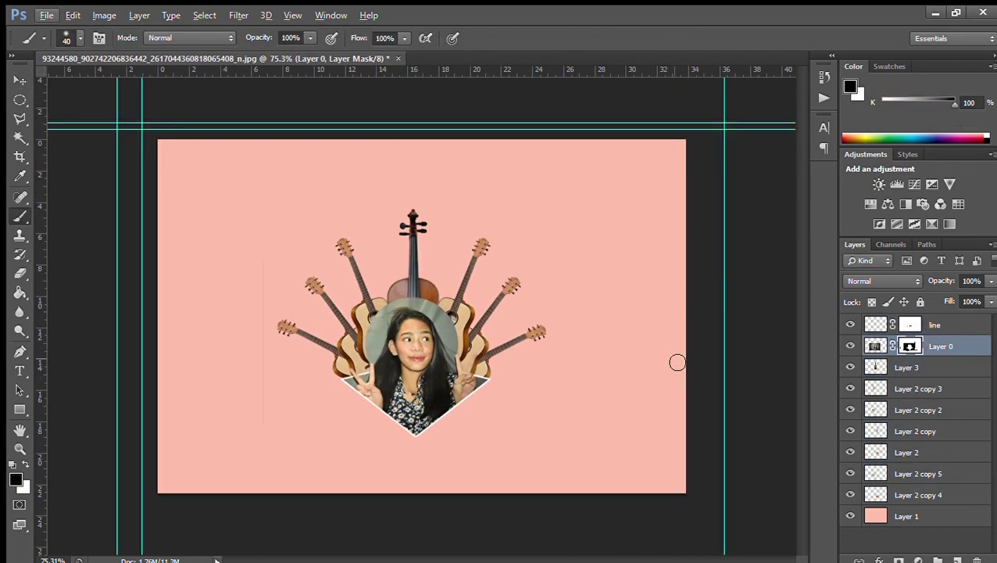
left_click(944, 325)
key("ctrl+shift+alt+n")
type("Line 2")
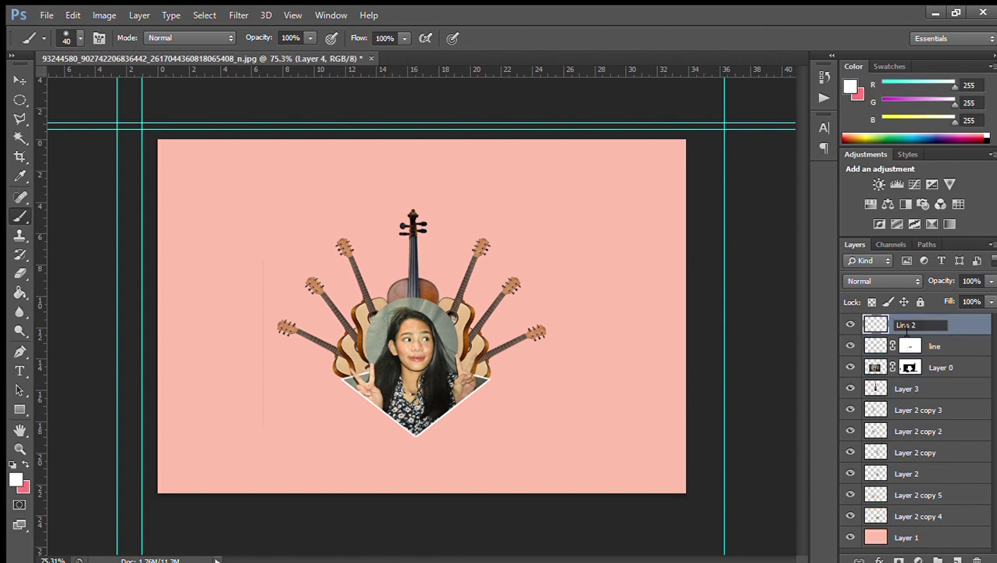
key("Return")
key("v")
Step: Drag vertical and horizontal guides marking the violin's centre, diamond bottom and triangle apex
left_click_drag(42, 354, 415, 354)
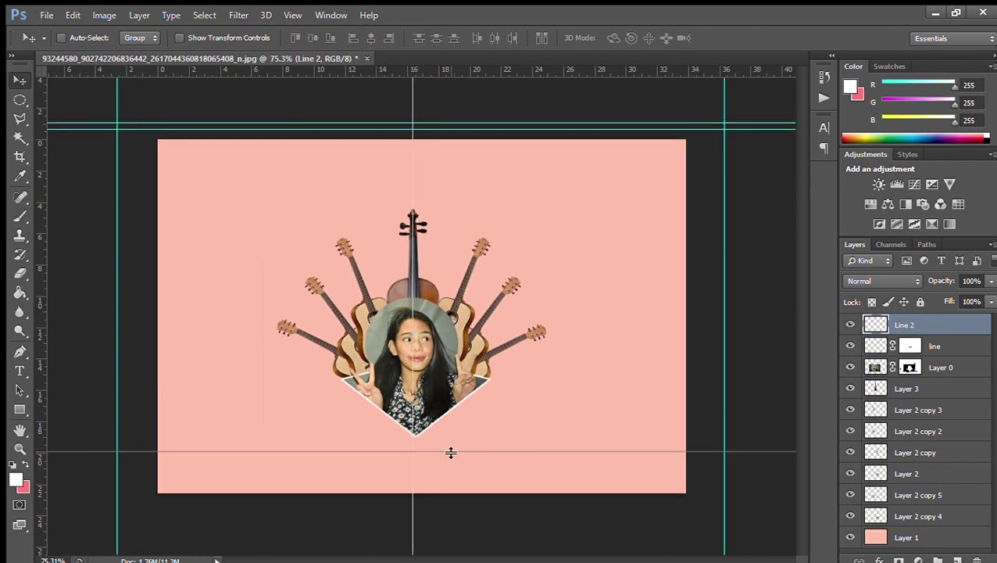
left_click_drag(460, 383, 443, 429)
scroll(428, 344, "up", 2)
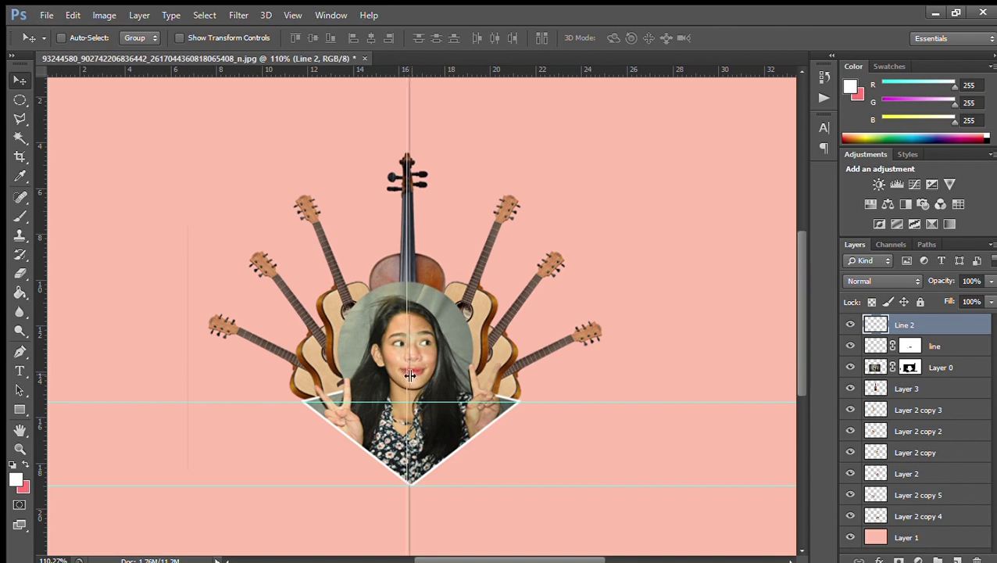
left_click(920, 388)
scroll(296, 299, "down", 2)
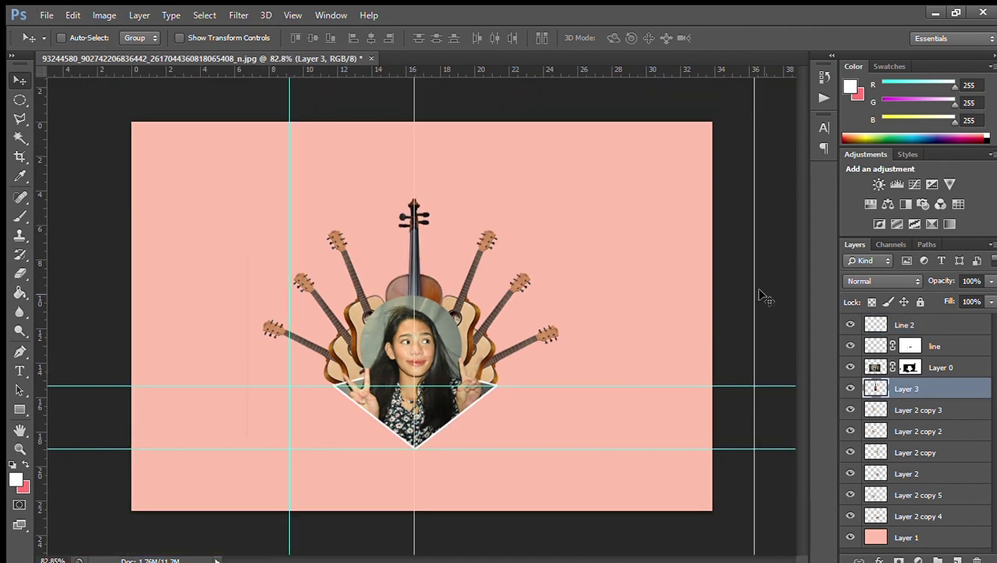
left_click_drag(546, 304, 536, 305)
key("ctrl+plus")
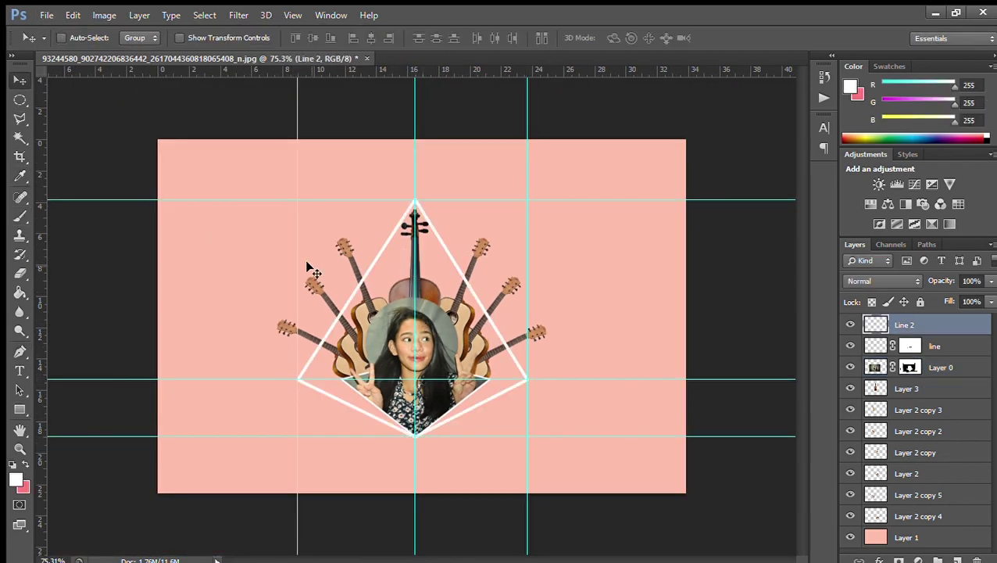
left_click_drag(492, 276, 475, 499)
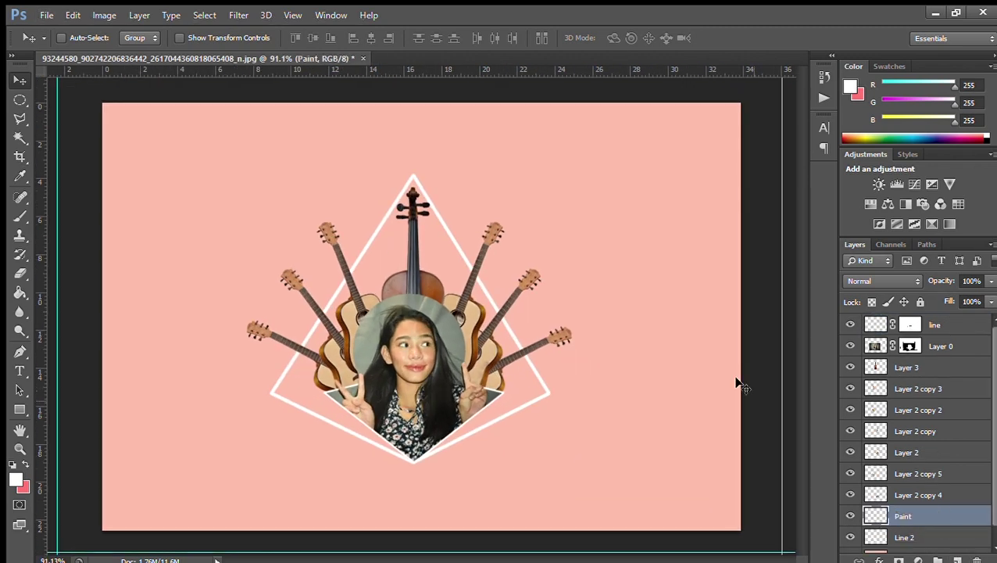
Step: Stamp pink watercolour brush splashes behind the portrait and guitars on the Paint layer
key("b")
key("x")
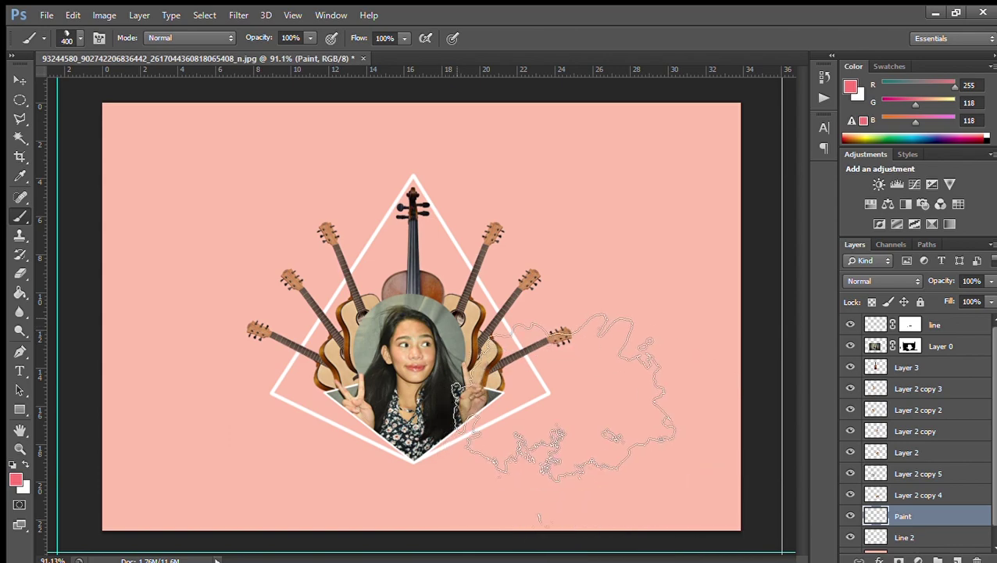
left_click(375, 282)
left_click(414, 438)
left_click(479, 204)
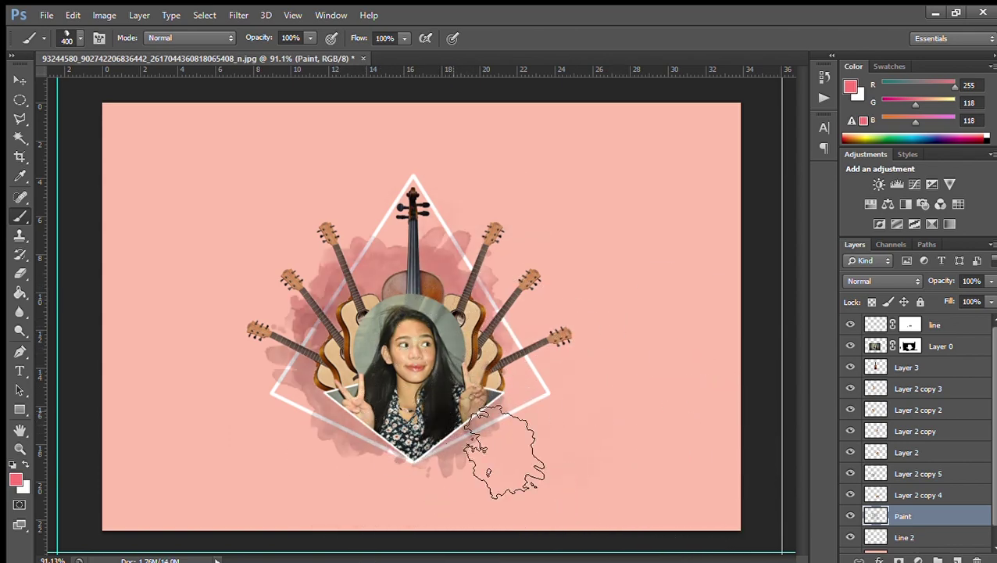
left_click(504, 452)
Step: Add a layer mask to Line 2 and shrink the brush for detail work
left_click(938, 535)
left_click(899, 560)
scroll(429, 446, "up", 3)
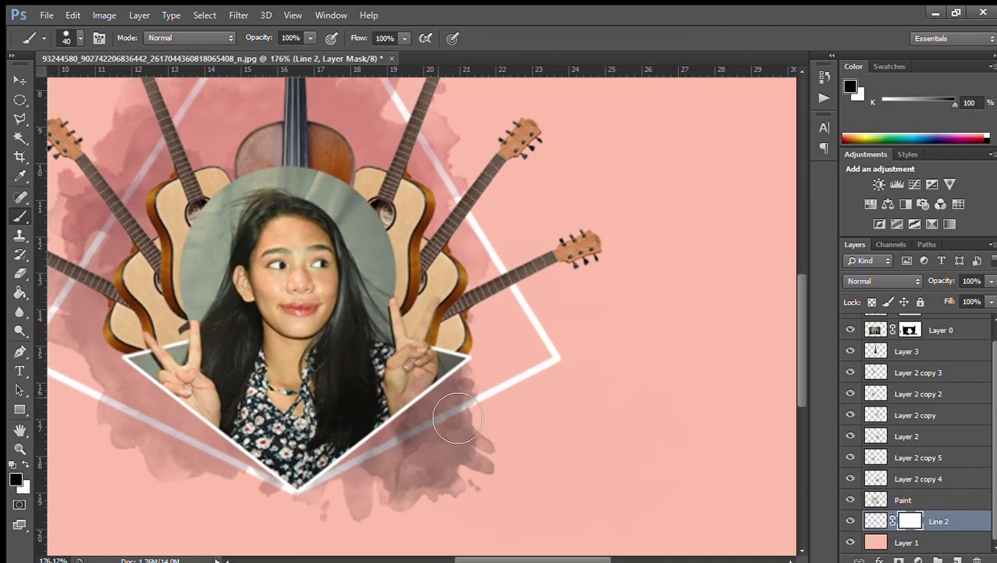
scroll(457, 407, "up", 1)
key("bracketleft")
key("bracketleft")
key("bracketleft")
scroll(286, 509, "down", 3)
scroll(363, 469, "up", 4)
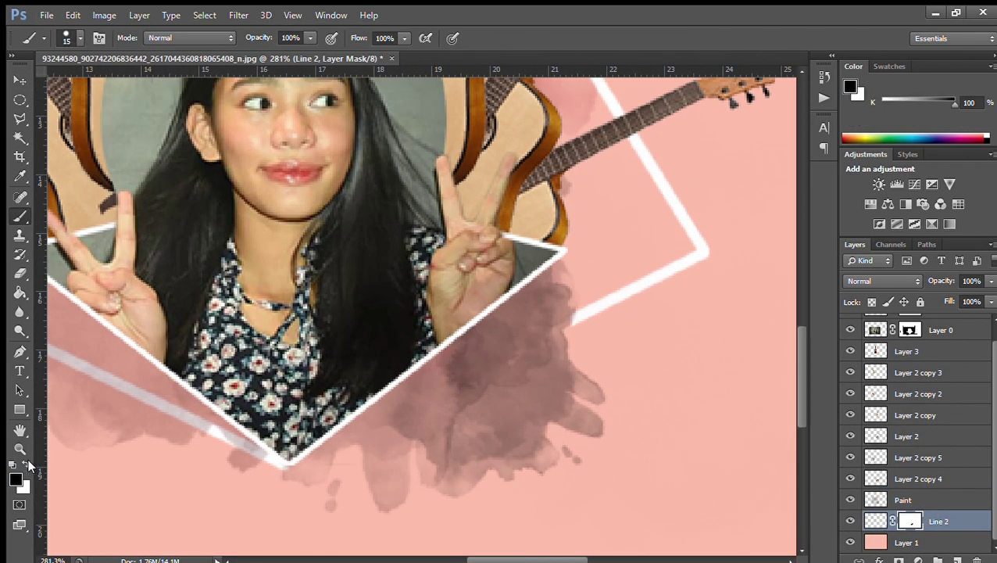
scroll(373, 446, "down", 4)
scroll(390, 179, "up", 4)
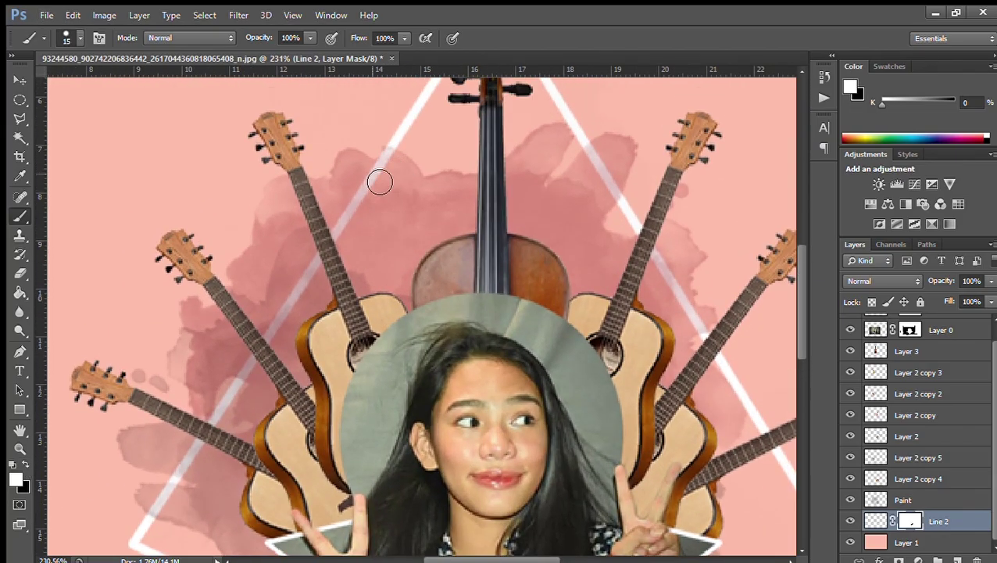
scroll(261, 382, "down", 4)
scroll(249, 386, "down", 1)
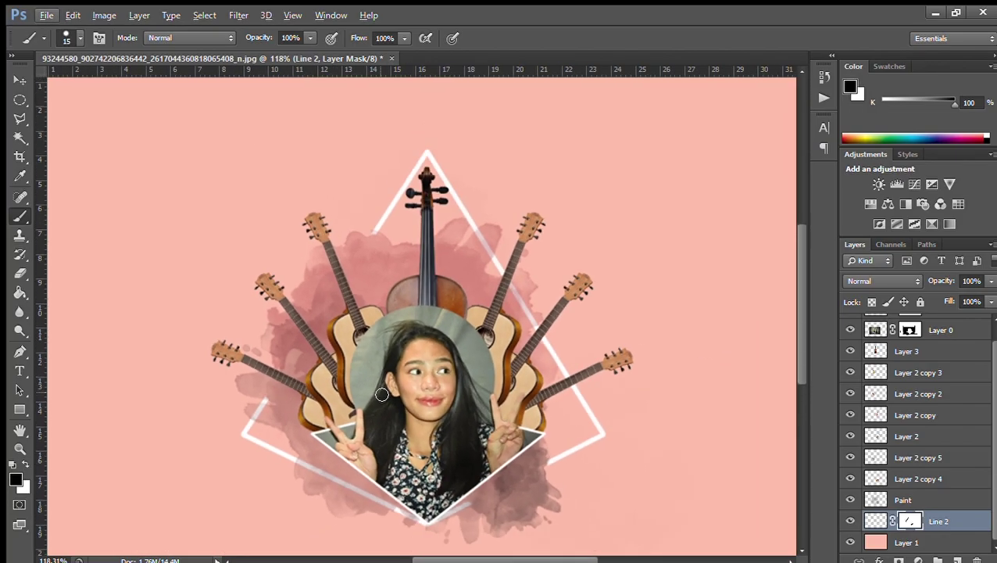
scroll(378, 394, "up", 2)
scroll(502, 279, "up", 2)
scroll(560, 372, "down", 1)
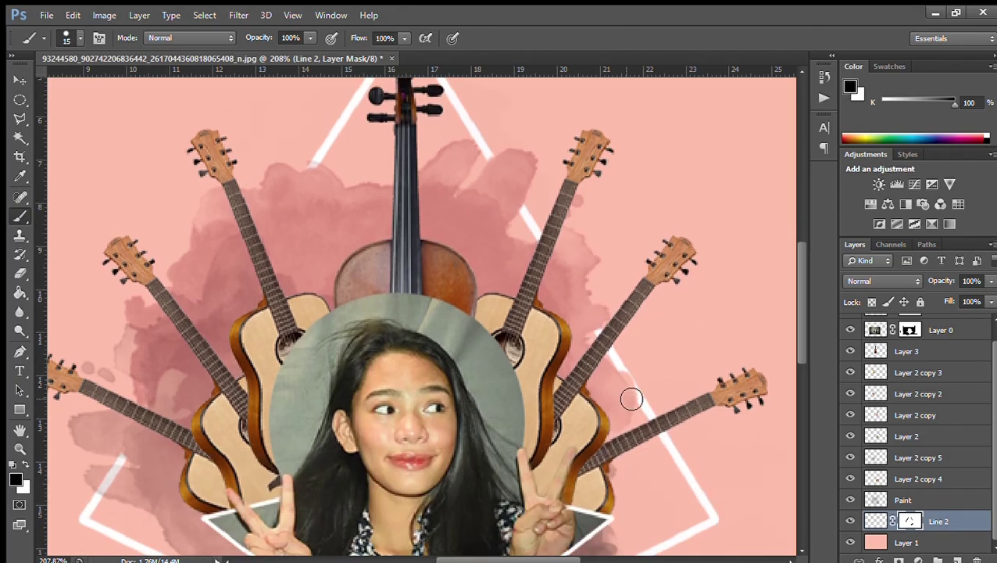
scroll(632, 405, "down", 2)
scroll(557, 367, "up", 1)
Step: Move Line 2 above the Paint layer and set the painting colour to pink
key("ctrl+bracketright")
scroll(249, 391, "up", 1)
scroll(248, 391, "up", 3)
scroll(269, 425, "down", 4)
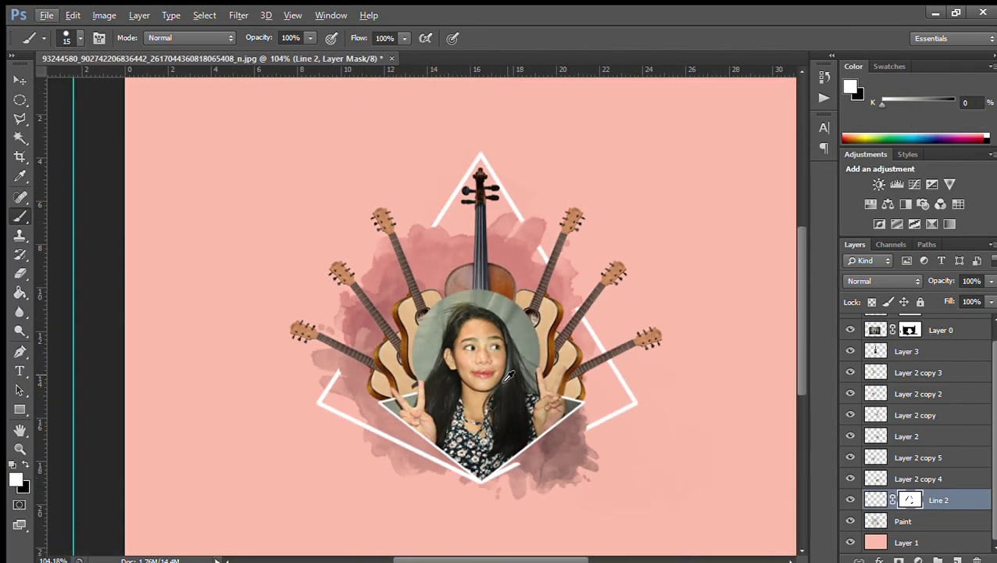
key("alt+bracketleft")
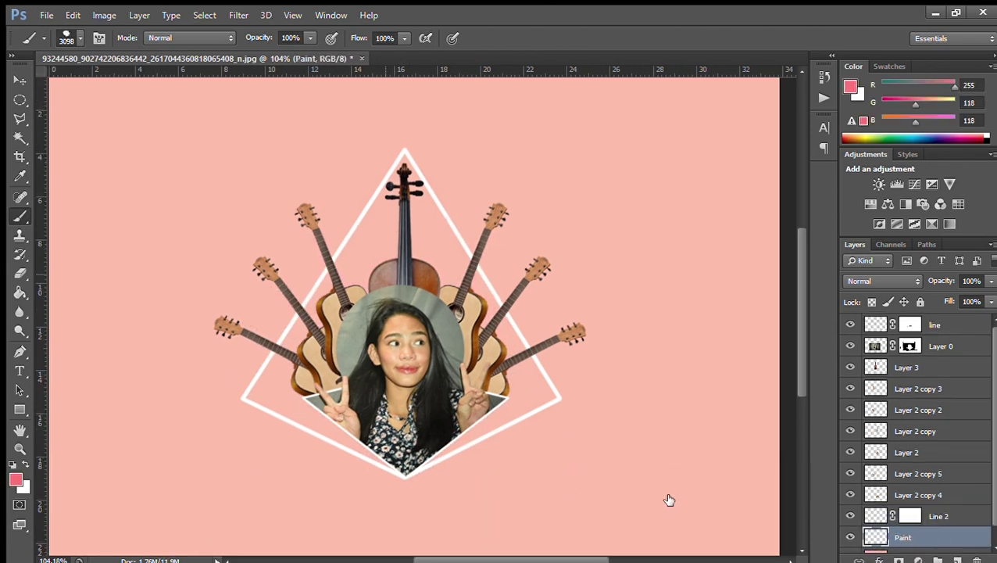
Step: Stamp pink watercolour around the guitars and triangle with a size-500 brush
key("bracketright")
key("bracketright")
key("bracketright")
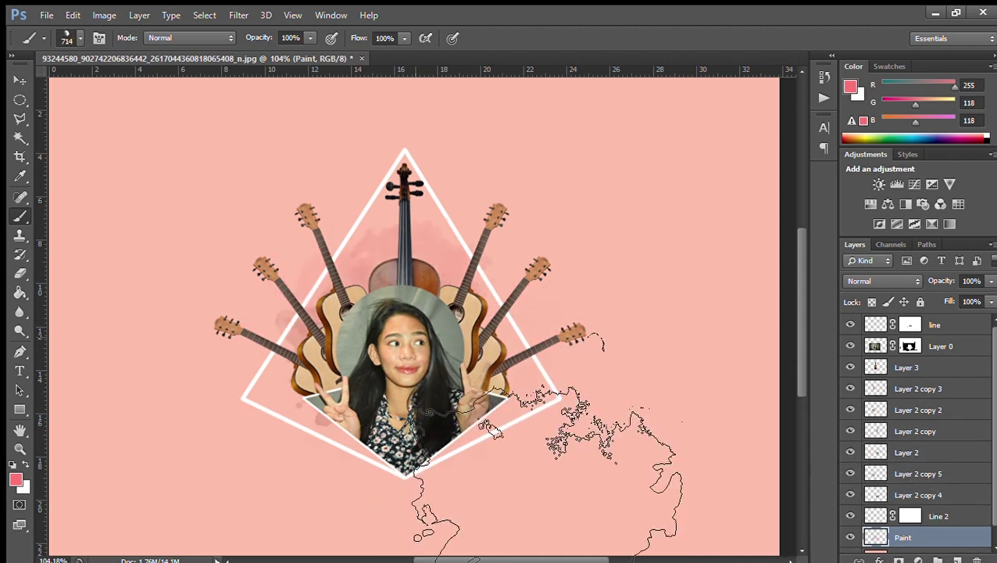
left_click(372, 387)
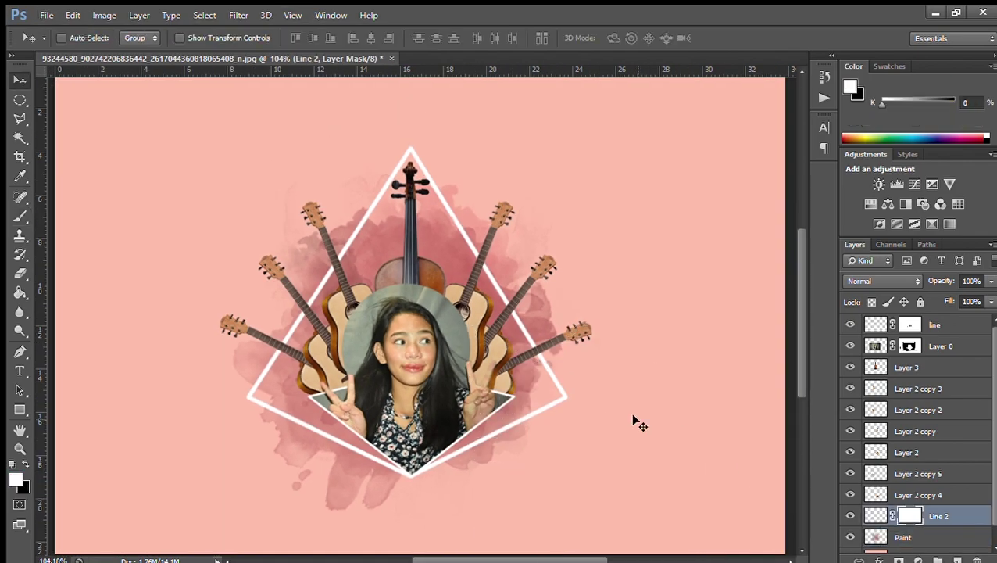
key("b")
Step: Paint black on the Line 2 mask where the triangle crosses the guitars
scroll(688, 469, "down", 1)
key("x")
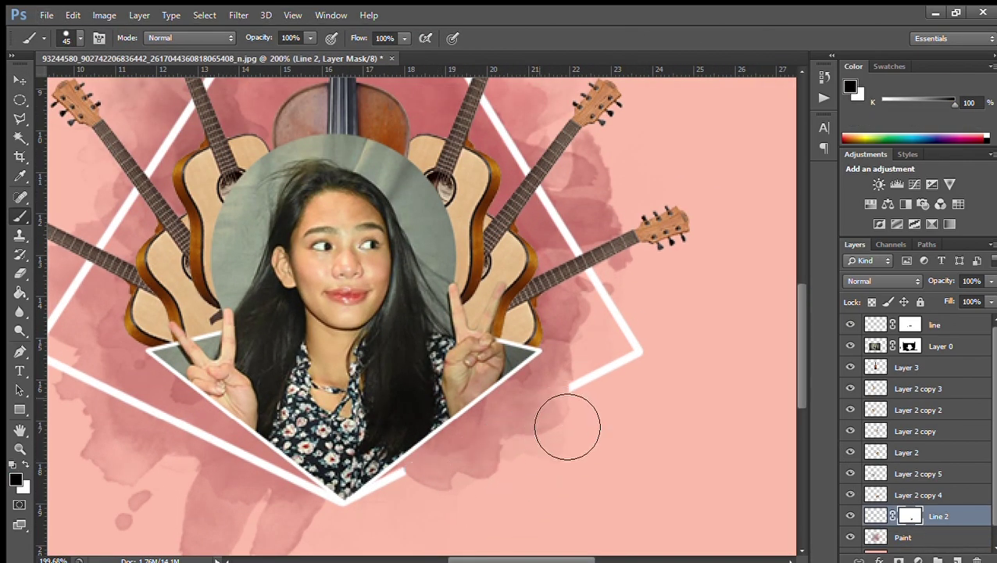
scroll(568, 427, "down", 2)
scroll(469, 352, "down", 2)
scroll(445, 320, "up", 1)
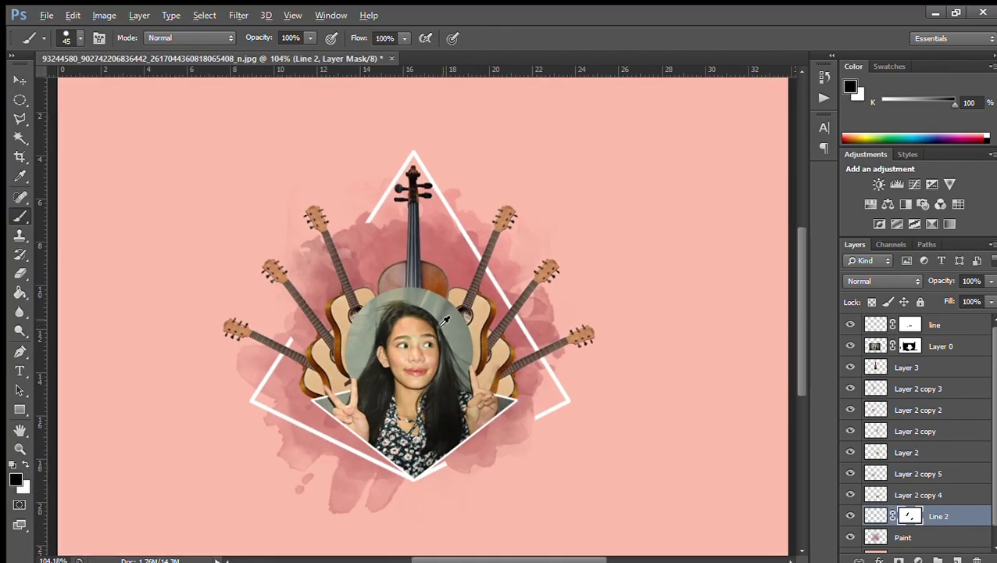
scroll(445, 321, "up", 1)
scroll(555, 367, "down", 1)
scroll(555, 367, "up", 1)
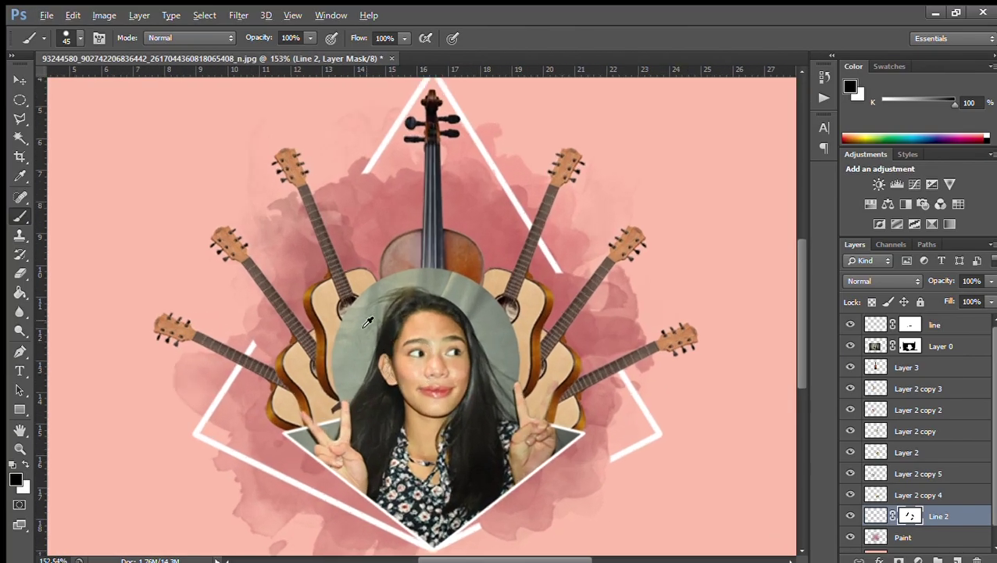
scroll(806, 455, "down", 2)
scroll(424, 388, "up", 2)
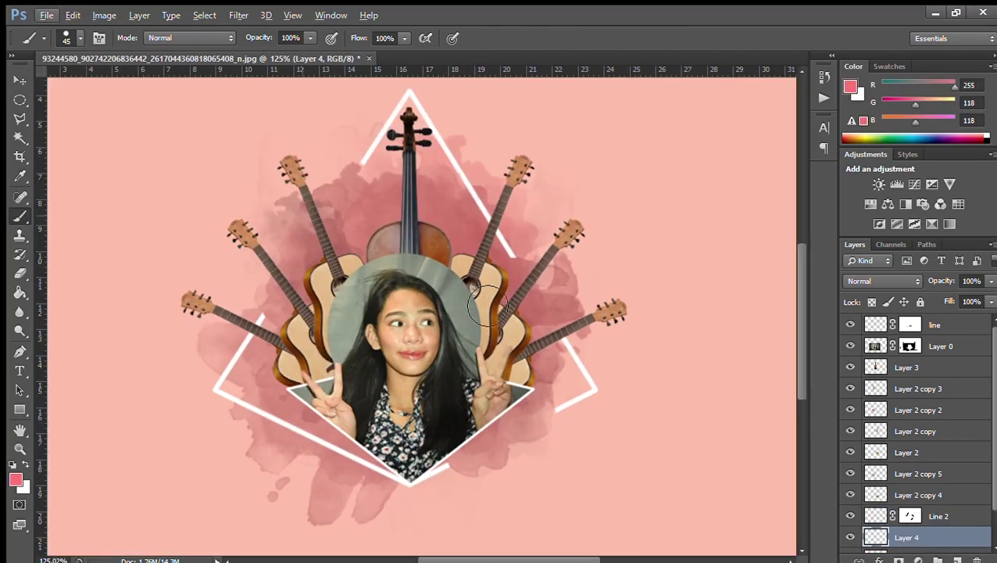
Step: Speckle white dots across the artwork on Layer 4
key("x")
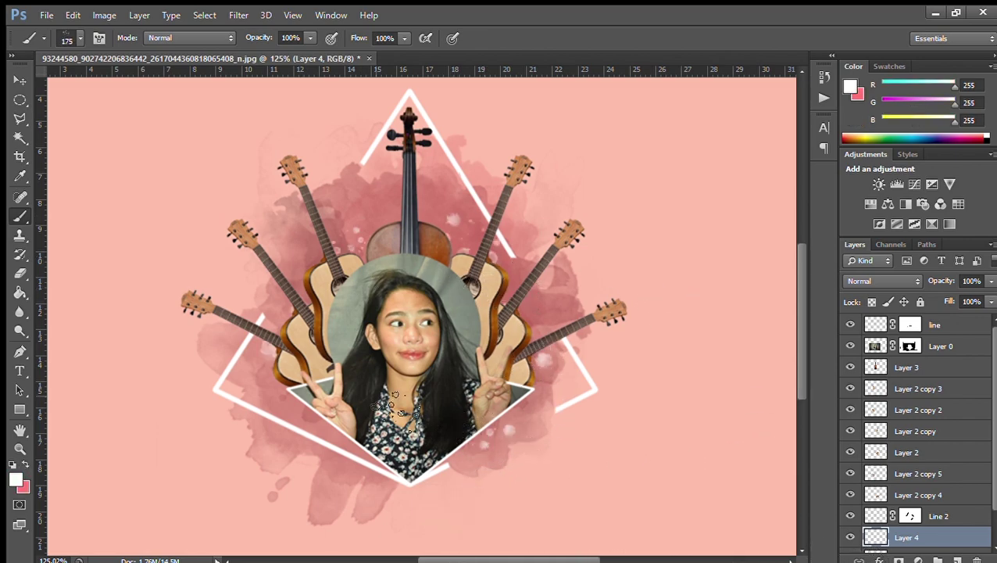
scroll(540, 274, "down", 2)
scroll(540, 273, "down", 1)
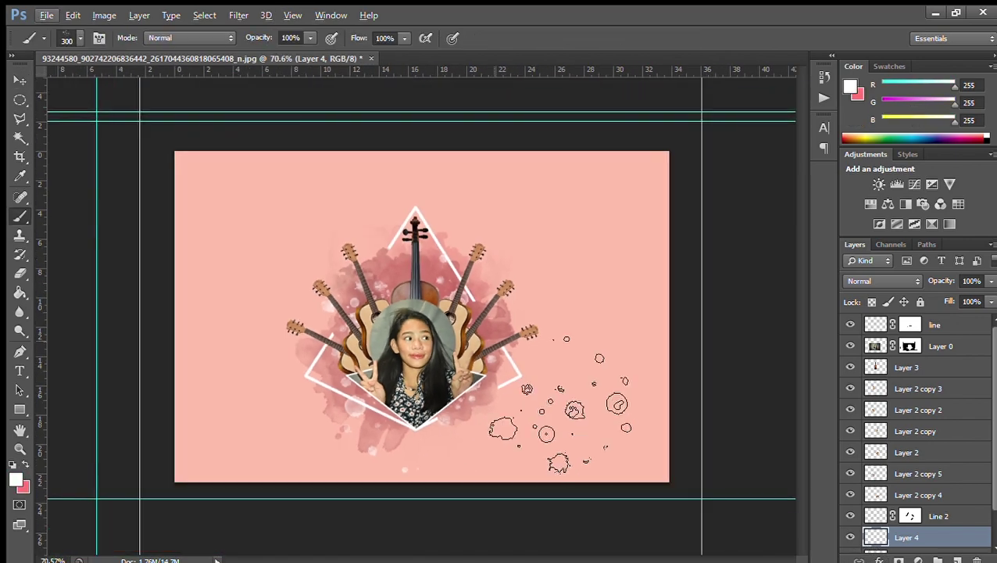
Step: Group all the artwork layers and scale the group up with Free Transform
key("v")
scroll(943, 485, "down", 1)
left_click(959, 351, "shift")
scroll(942, 391, "up", 3)
key("ctrl+g")
key("ctrl+t")
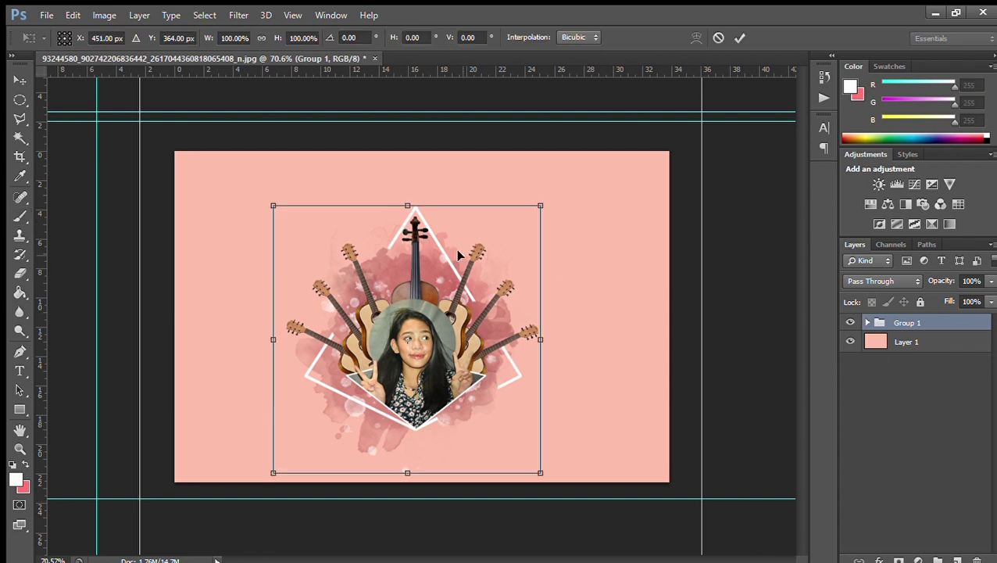
left_click_drag(517, 220, 583, 155)
key("Return")
Step: Group the guitar layers as 'instruments' and clip Brightness/Contrast and Hue/Saturation adjustments to them
key("b")
scroll(422, 313, "up", 2)
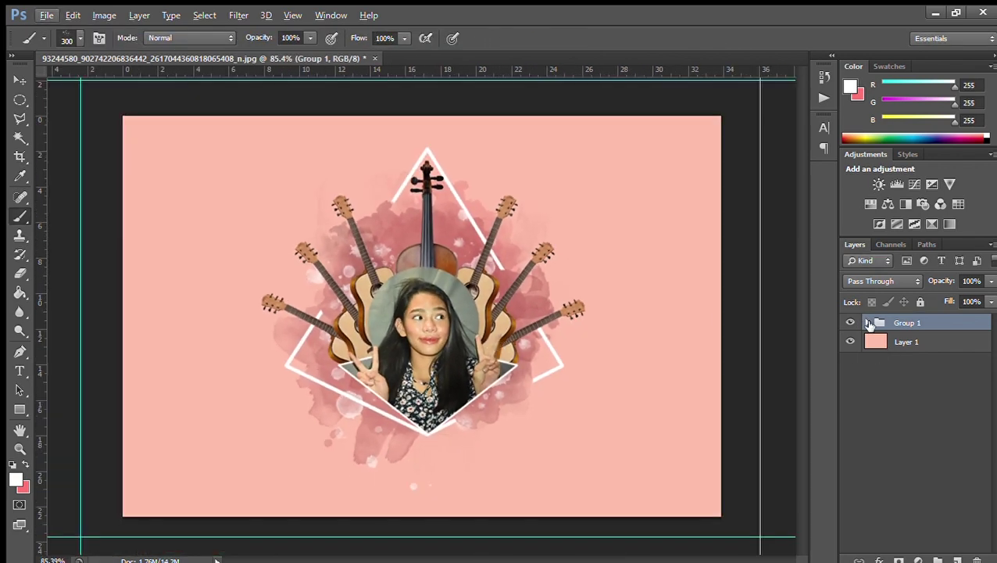
left_click(930, 367)
left_click(937, 495, "shift")
key("ctrl+g")
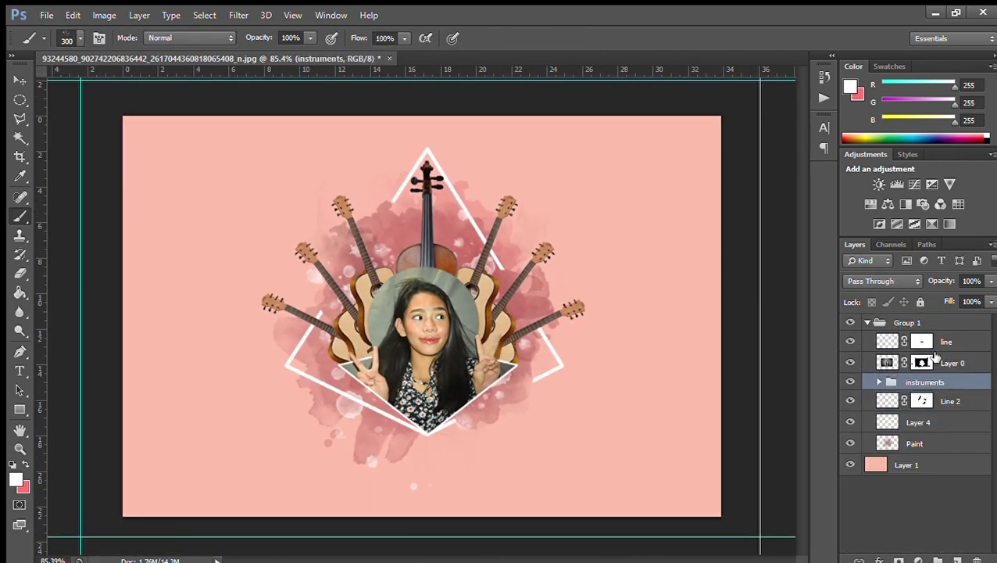
left_click(879, 184)
key("ctrl+alt+g")
key("v")
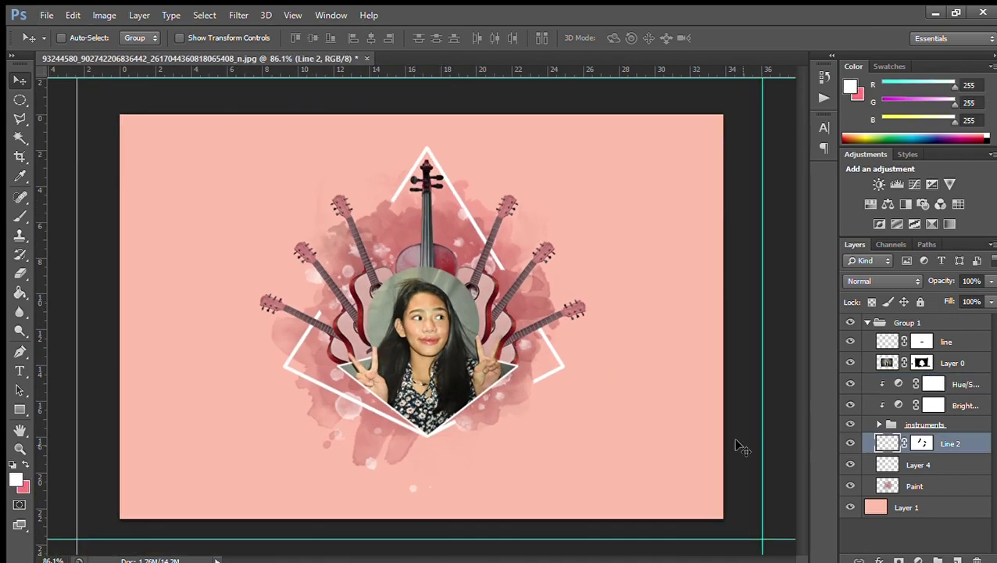
Step: Enlarge the Line 2 copy frame to about 119% and delete the Hue/Saturation layer
mouse_move(572, 146)
left_mouse_down()
mouse_move(634, 178)
mouse_move(612, 105)
mouse_move(596, 111)
left_mouse_up()
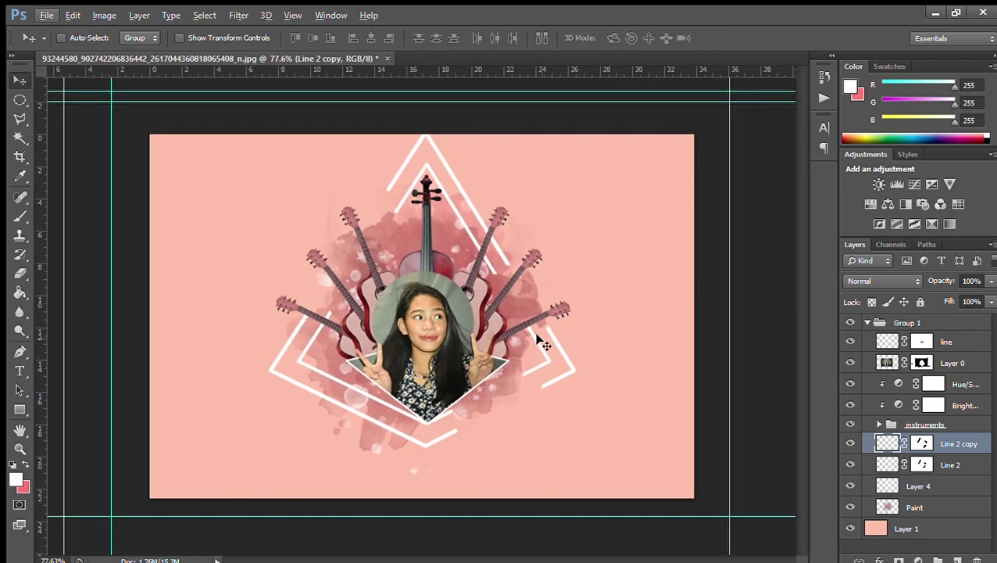
left_click(958, 407)
left_click(949, 385)
key("Delete")
Step: Mask the Line 2 copy where it crosses the guitars
left_click(922, 422)
key("b")
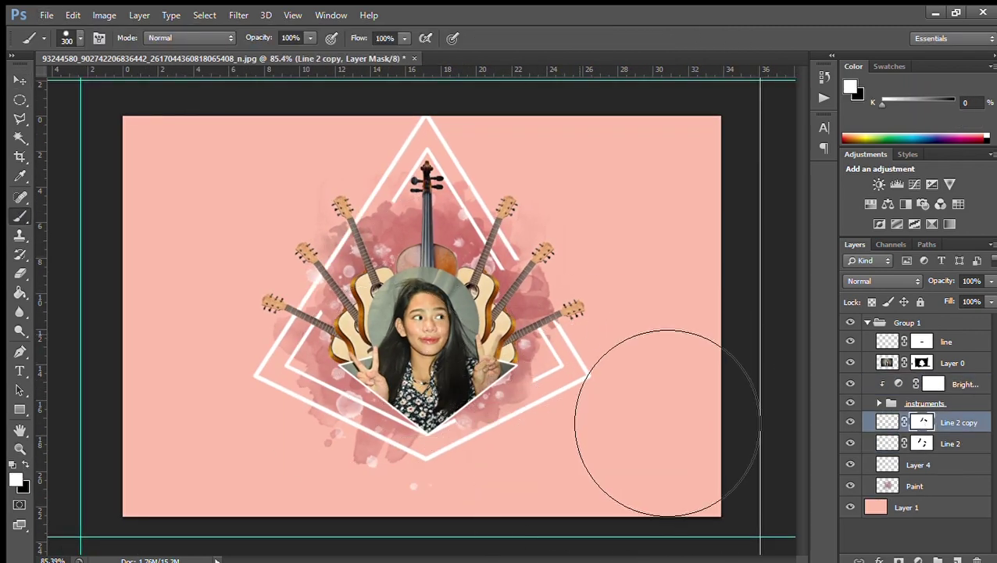
scroll(687, 384, "down", 2)
scroll(580, 422, "down", 2)
Step: Scale the whole artwork group down to about 89%
key("v")
key("alt+period")
key("ctrl+t")
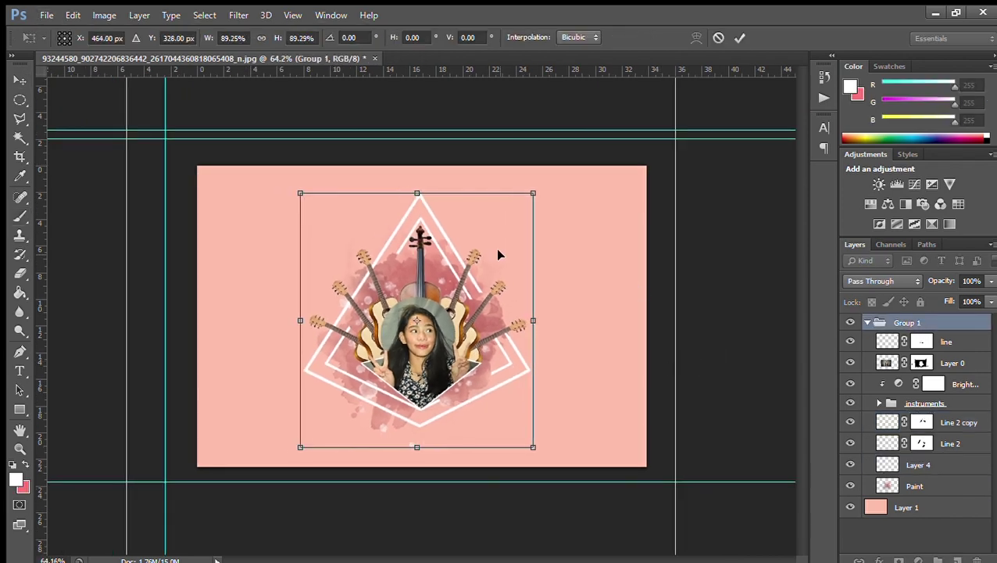
key("Return")
Step: Paint on the Line 2 mask to refine where it passes behind the guitars
scroll(494, 254, "up", 2)
left_click(922, 443)
scroll(406, 448, "up", 3)
key("b")
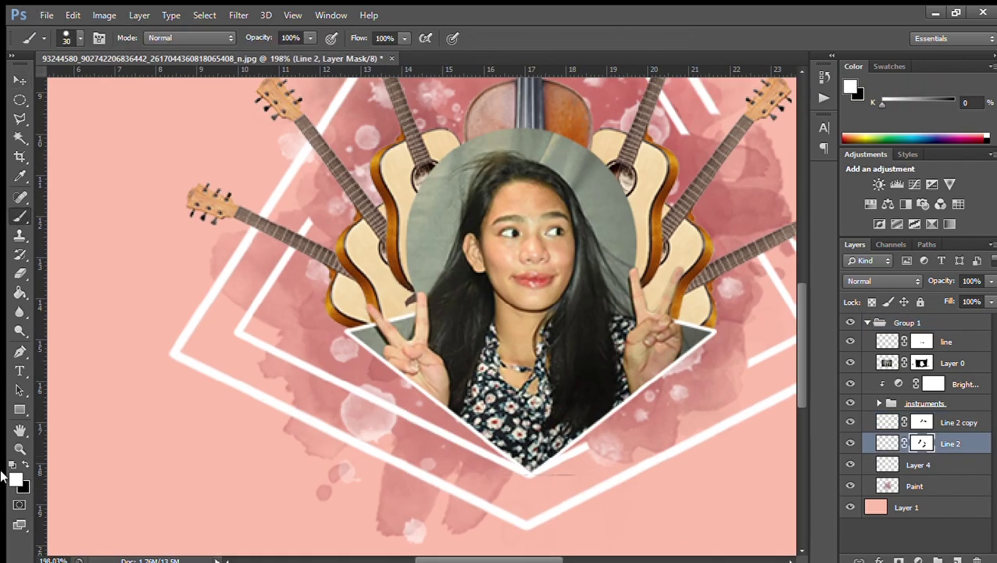
scroll(534, 323, "down", 2)
scroll(352, 174, "down", 1)
Step: Touch up the portrait Layer 0 mask, then add an empty layer below Paint
left_click(351, 173, "ctrl")
scroll(391, 235, "down", 2)
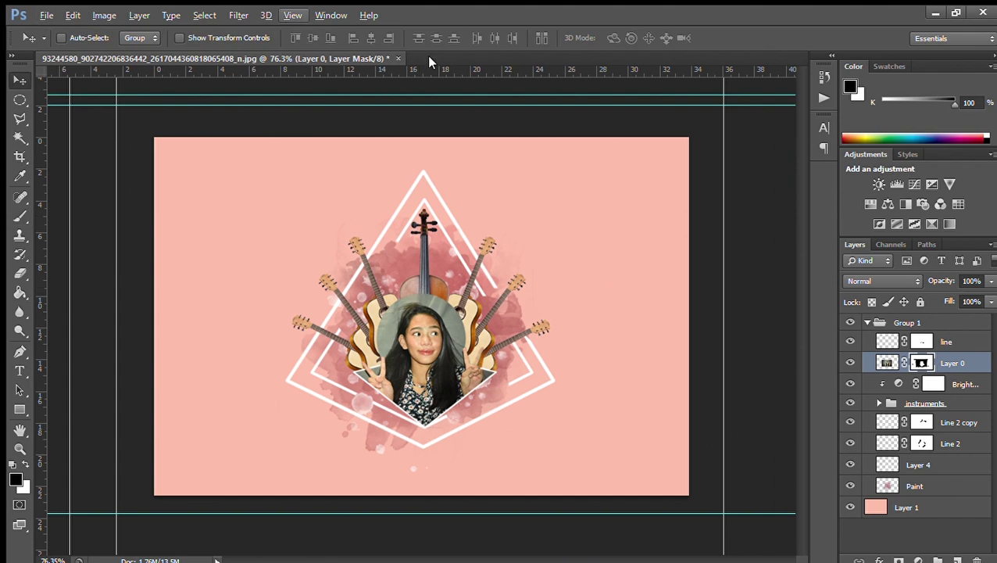
scroll(440, 294, "up", 1)
left_click(906, 507)
key("ctrl+shift+alt+n")
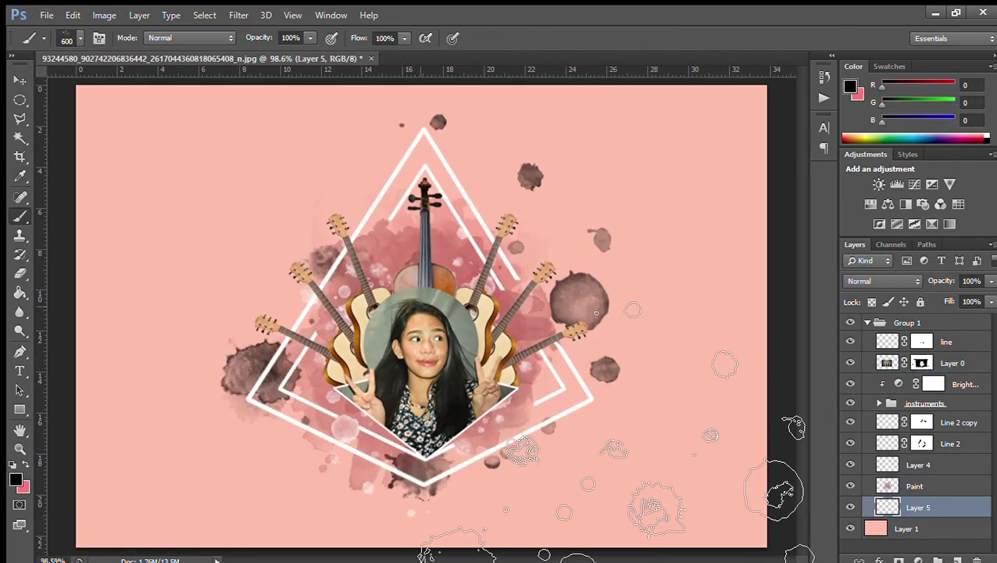
Step: Stamp a large size-600 black splatter around the artwork, toggling it with undo to compare
key("bracketleft")
key("bracketleft")
scroll(457, 406, "down", 1)
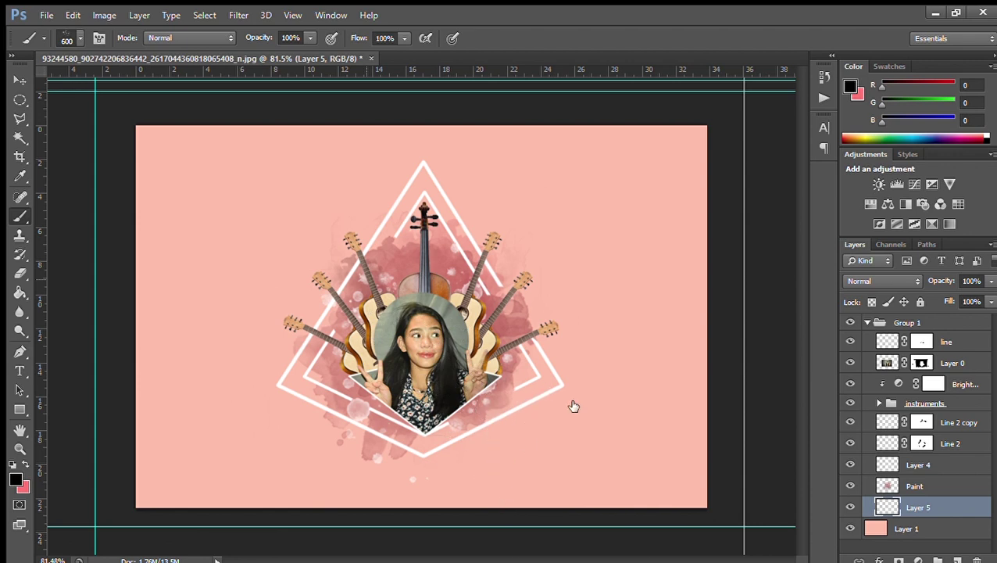
left_click(435, 314)
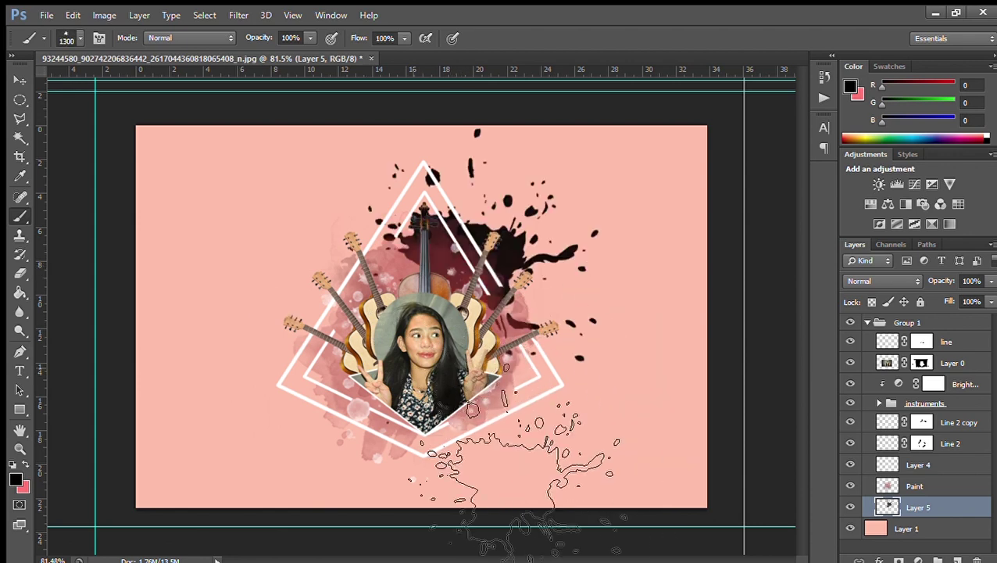
key("v")
key("ctrl+z")
key("ctrl+z")
key("ctrl+z")
key("ctrl+z")
key("space")
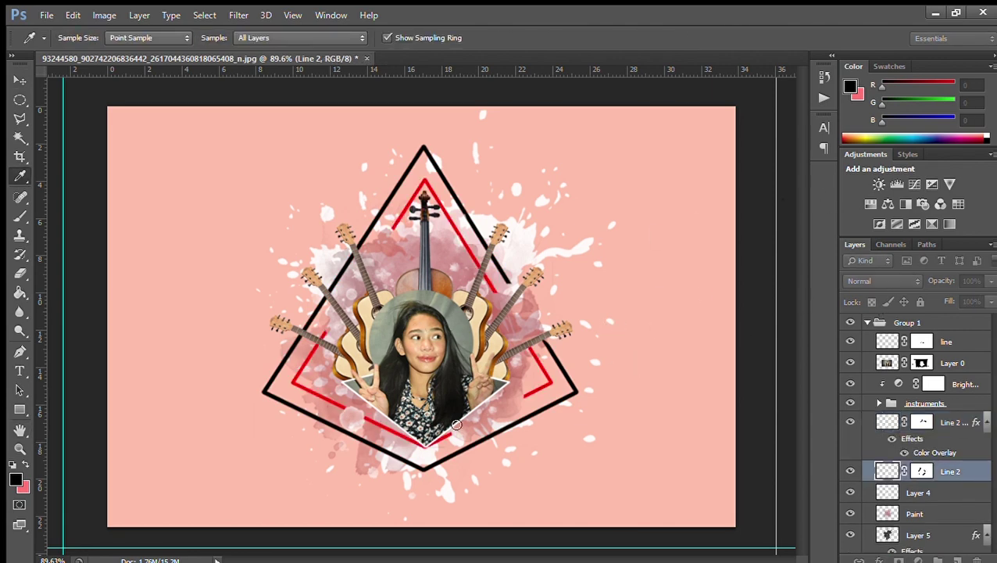
Step: Brush on the Layer 0 mask to reveal more of the photo beside the right guitar
key("b")
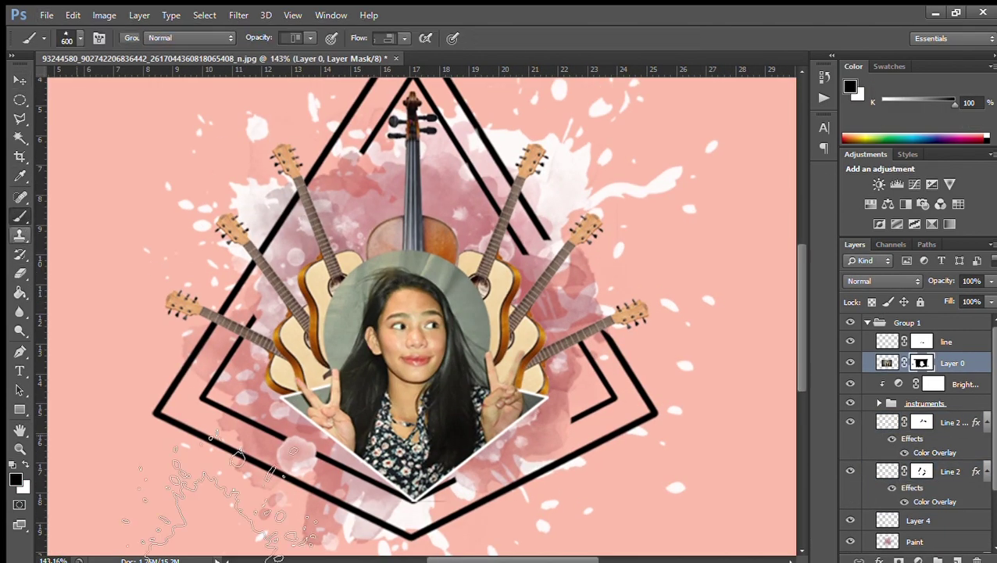
left_click_drag(477, 312, 410, 247)
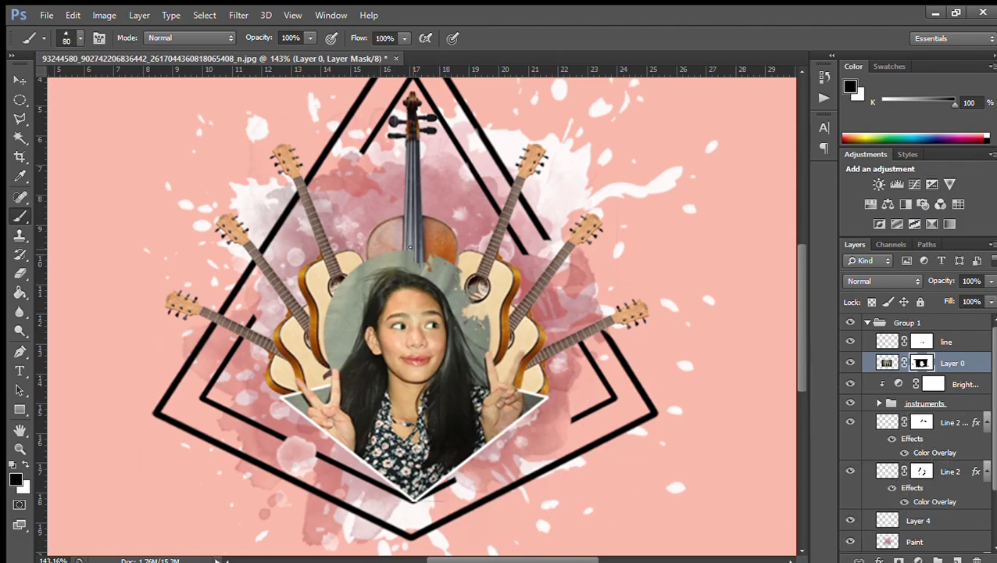